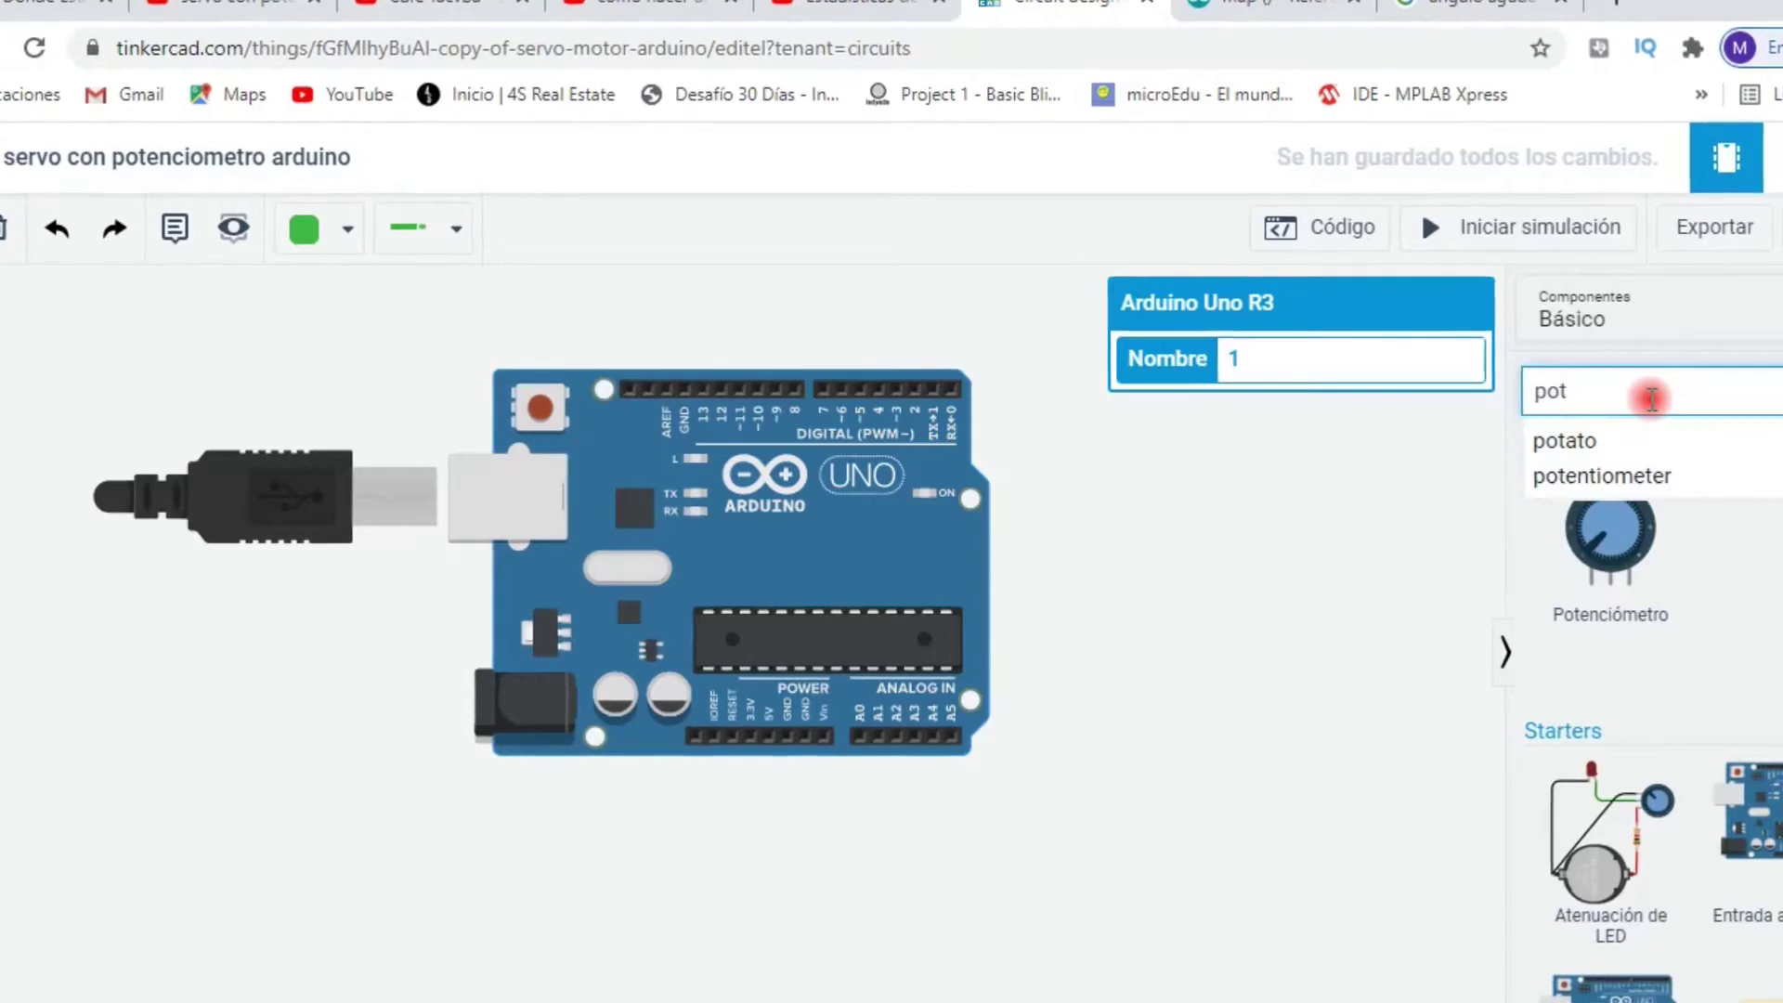
# - Place a potentiometer to the right of the Arduino Uno, and find a microservo with "ser" and place it below the board
pyautogui.moveTo(1537, 560); pyautogui.dragTo(1200, 531)
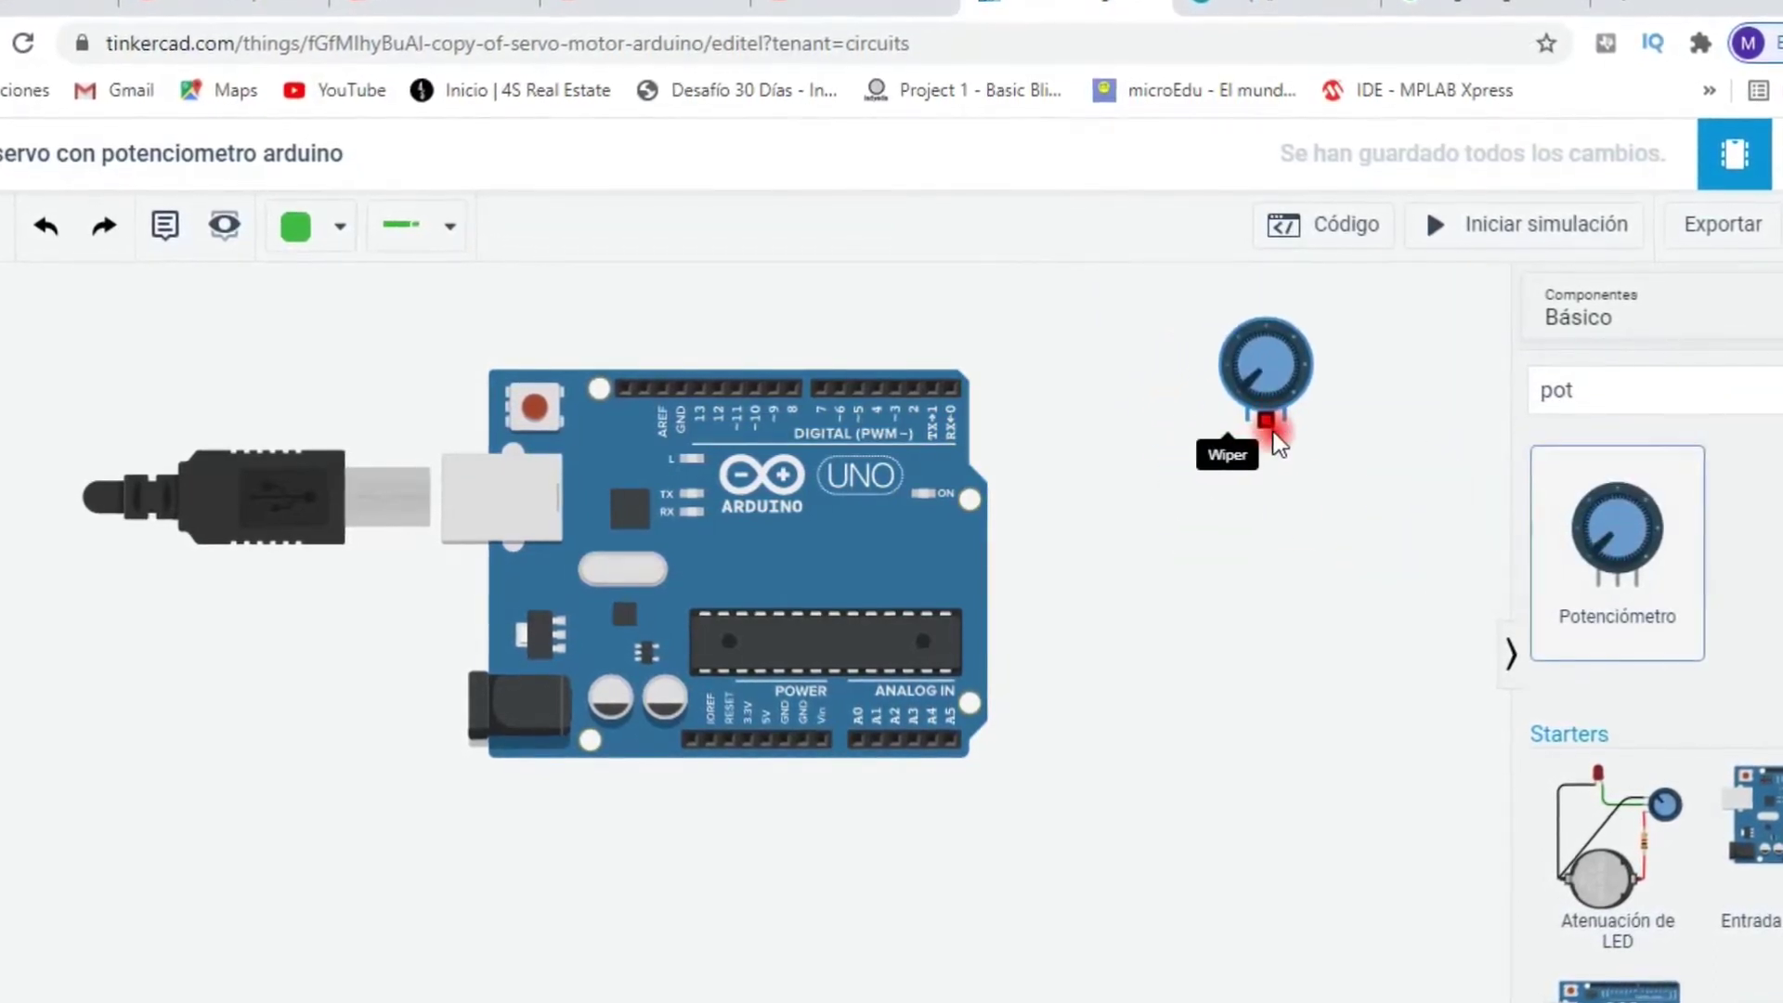
pyautogui.click(1273, 434)
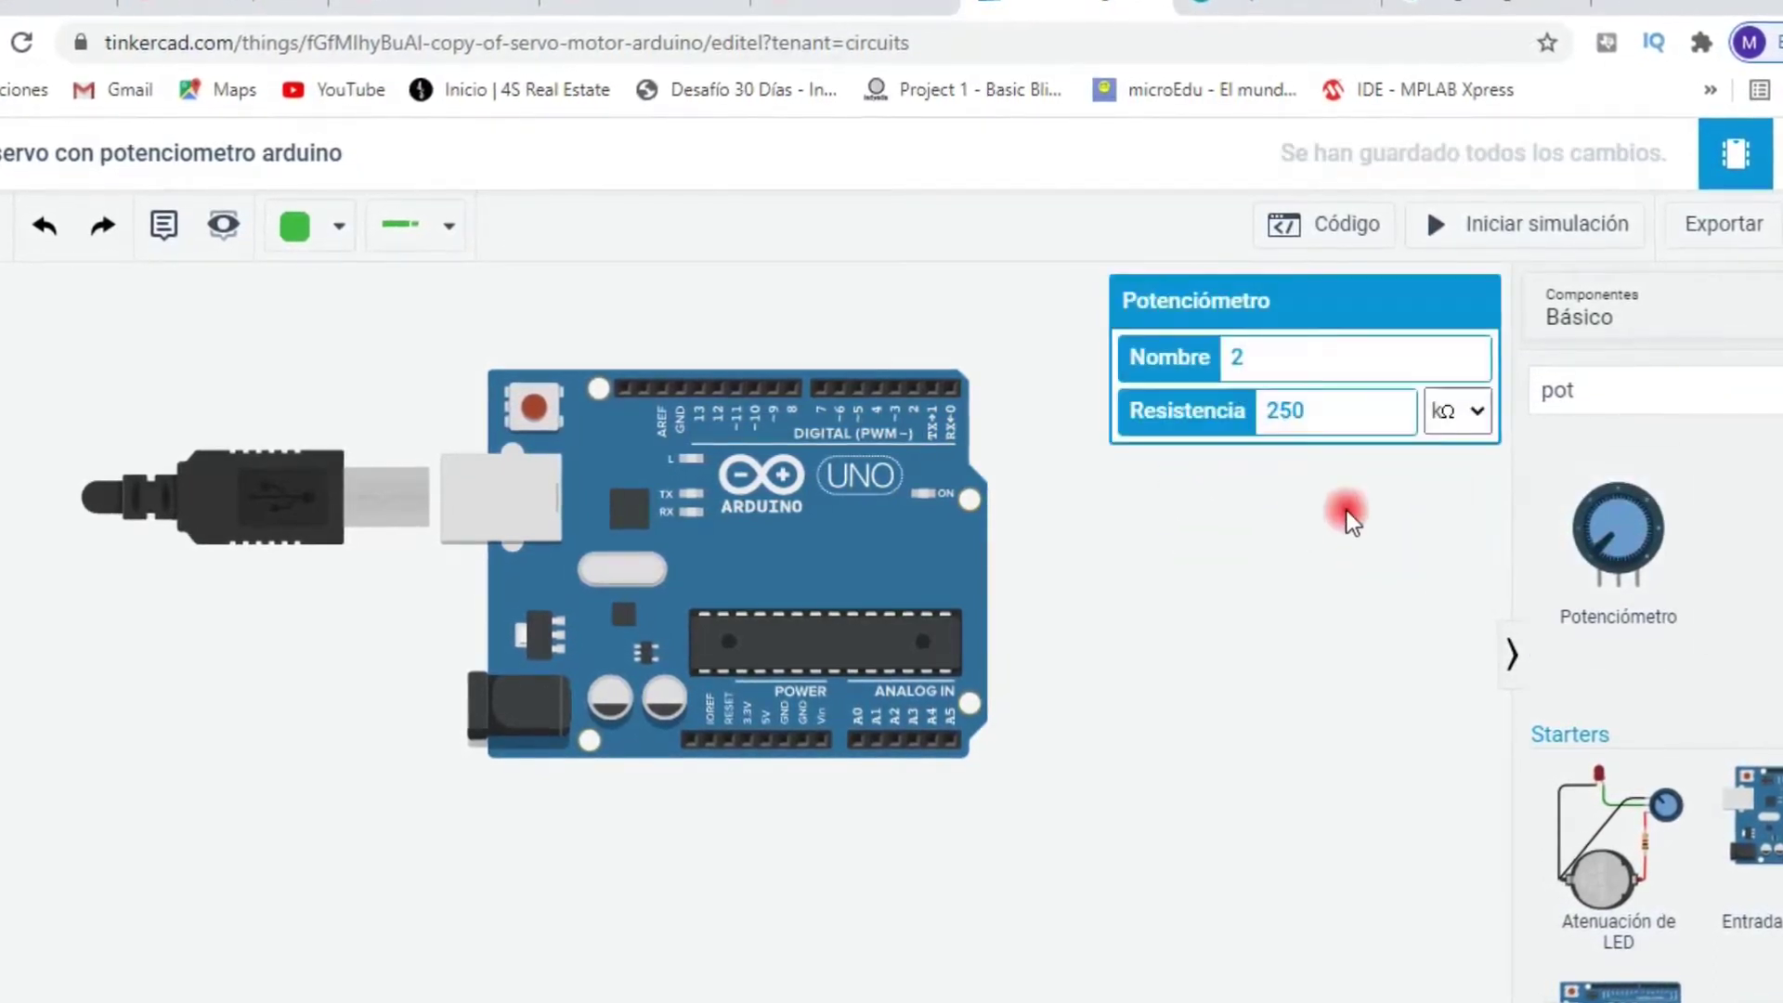
pyautogui.click(1623, 390)
pyautogui.write('ser')
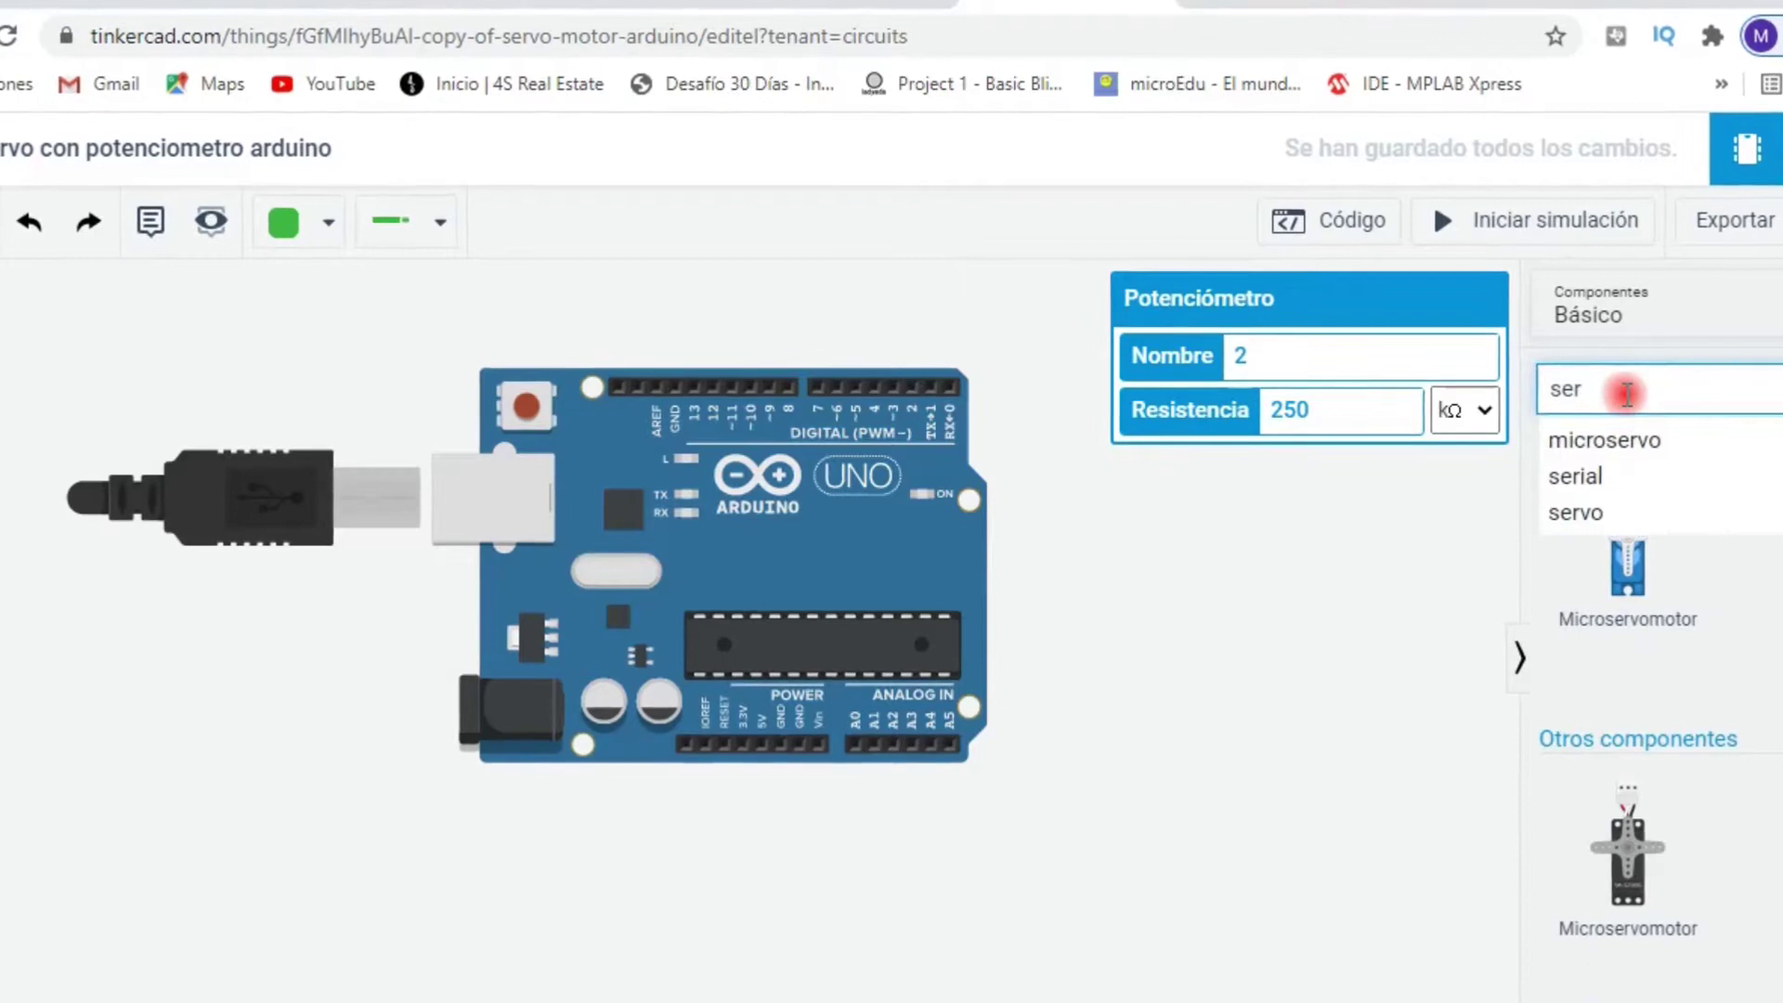
pyautogui.moveTo(1668, 597); pyautogui.dragTo(833, 906)
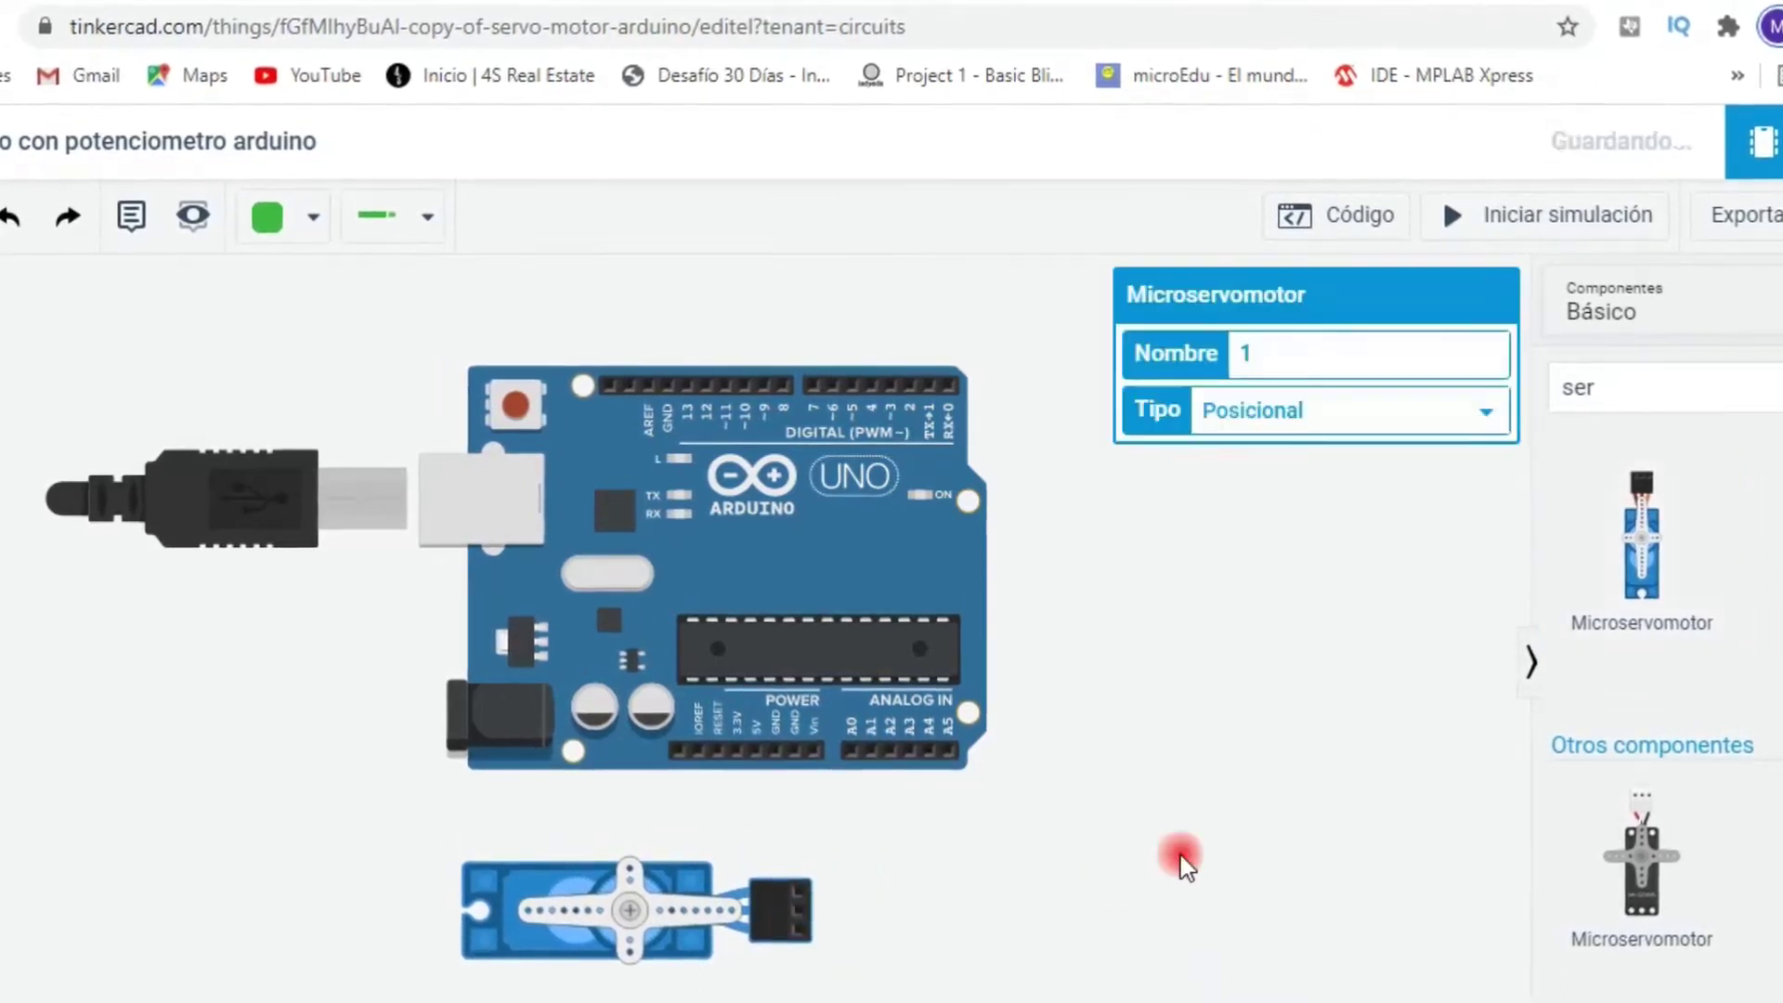
# - Search the components for "mult" and add a multimeter to the workspace near the Arduino's upper-right corner
pyautogui.click(1637, 389)
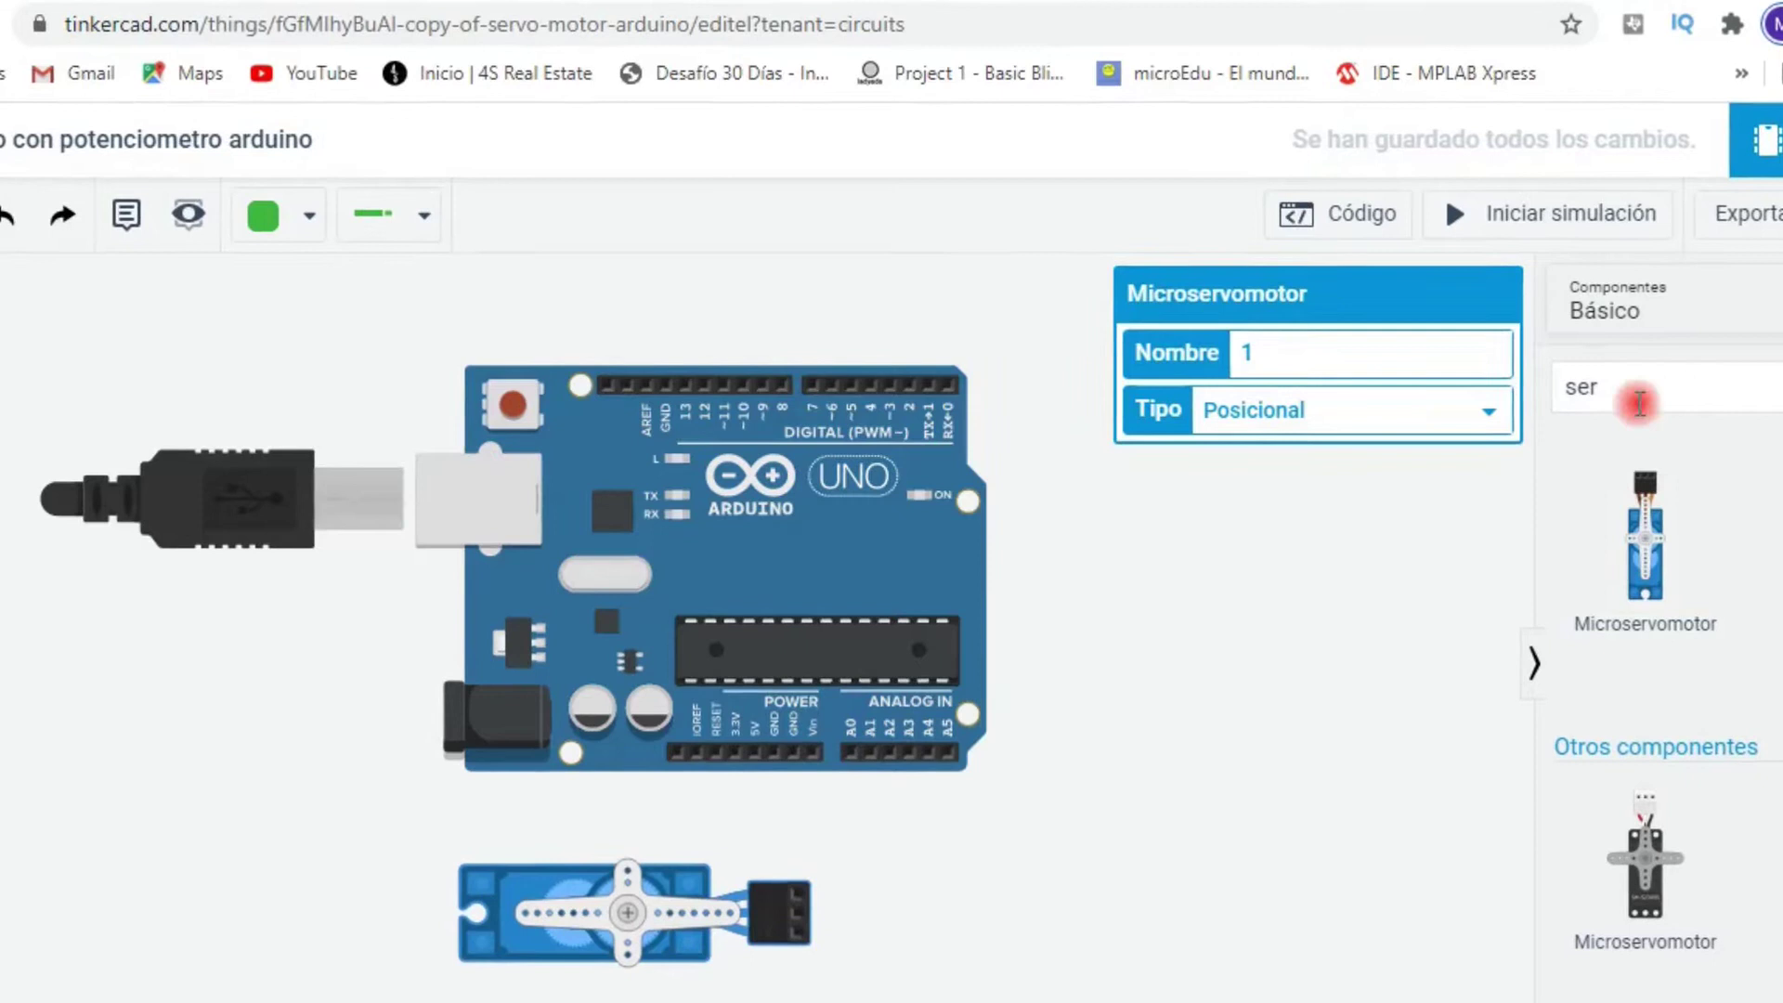
pyautogui.press('BackSpace')
pyautogui.press('BackSpace')
pyautogui.press('BackSpace')
pyautogui.write('mult')
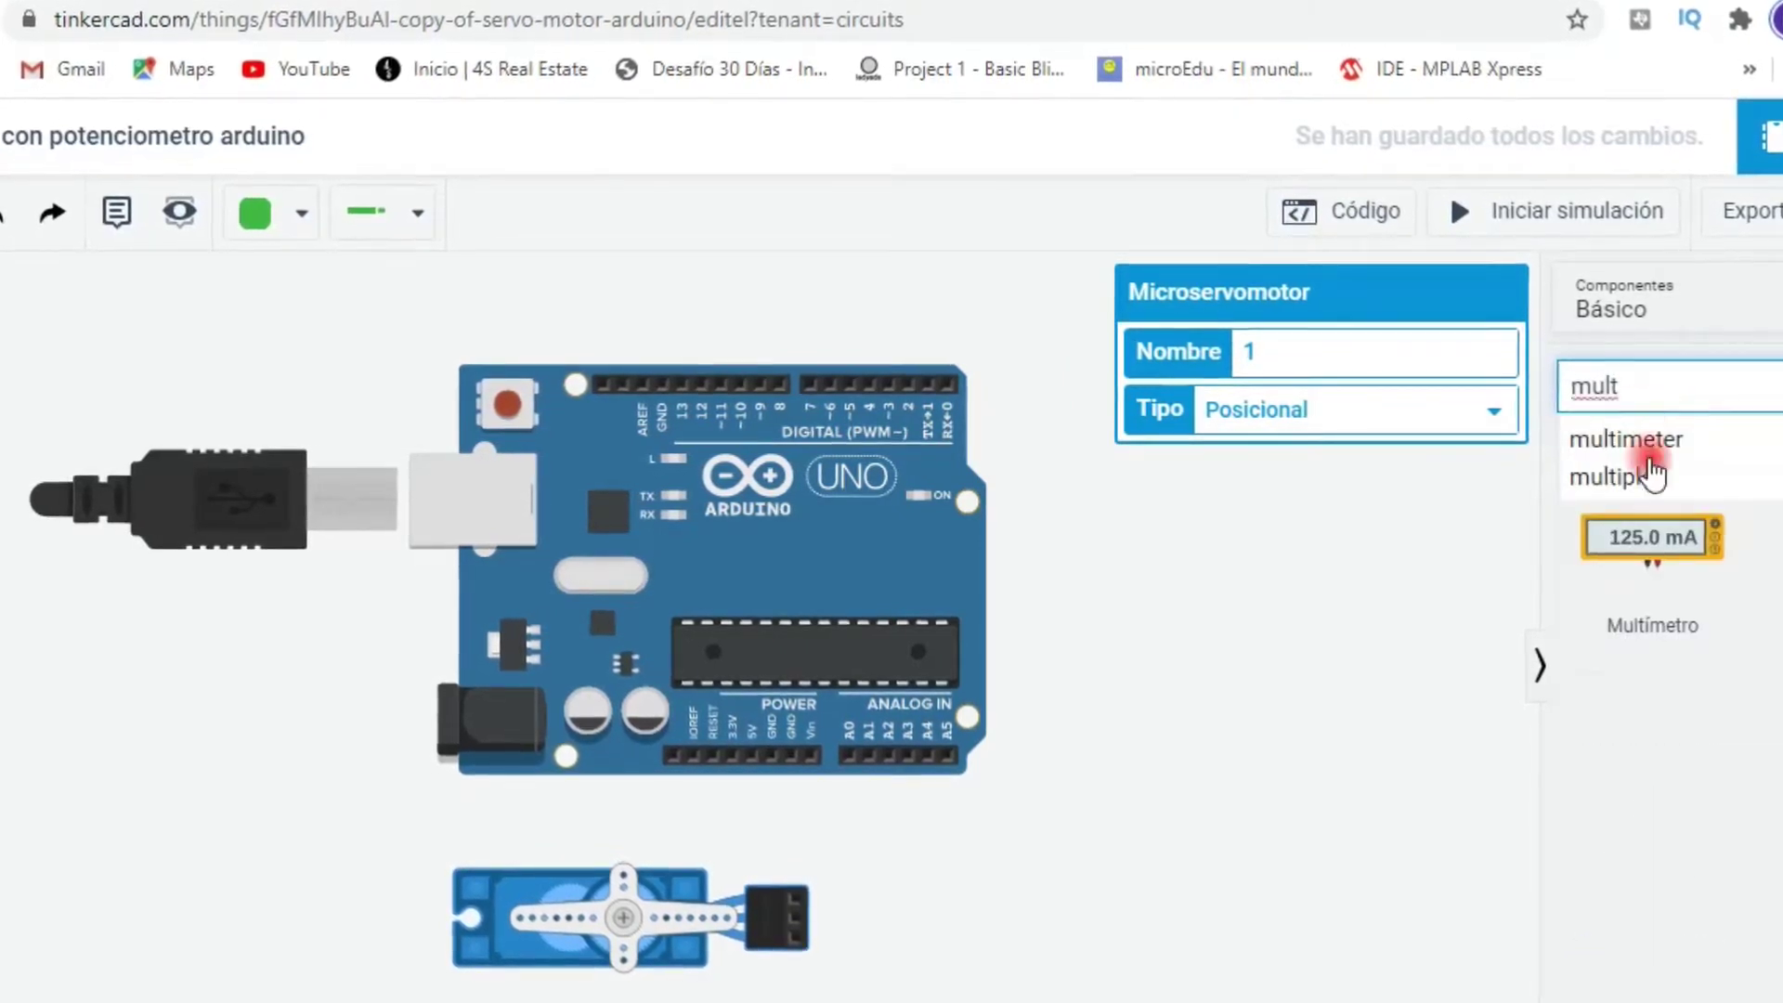
pyautogui.moveTo(1680, 555); pyautogui.dragTo(1103, 438)
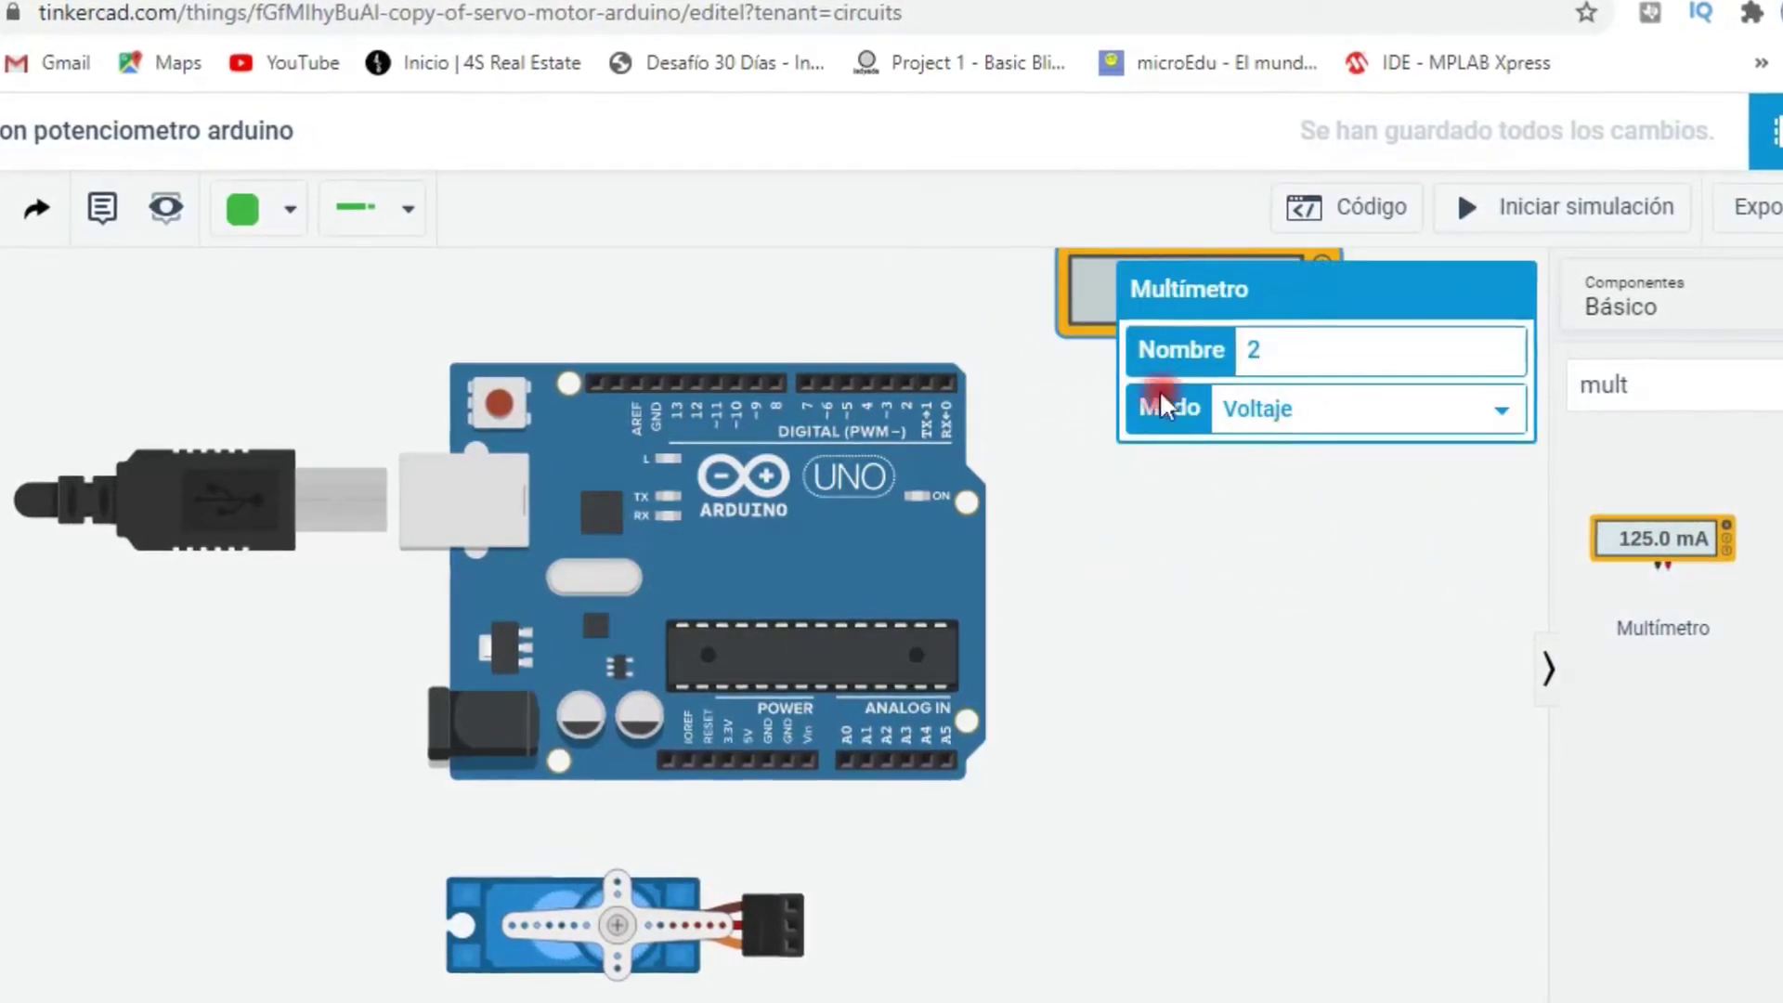
# - Rearrange the parts: potentiometer lower to the right of the Arduino, multimeter between them, and microservo slightly further left below the board
pyautogui.click(1239, 547)
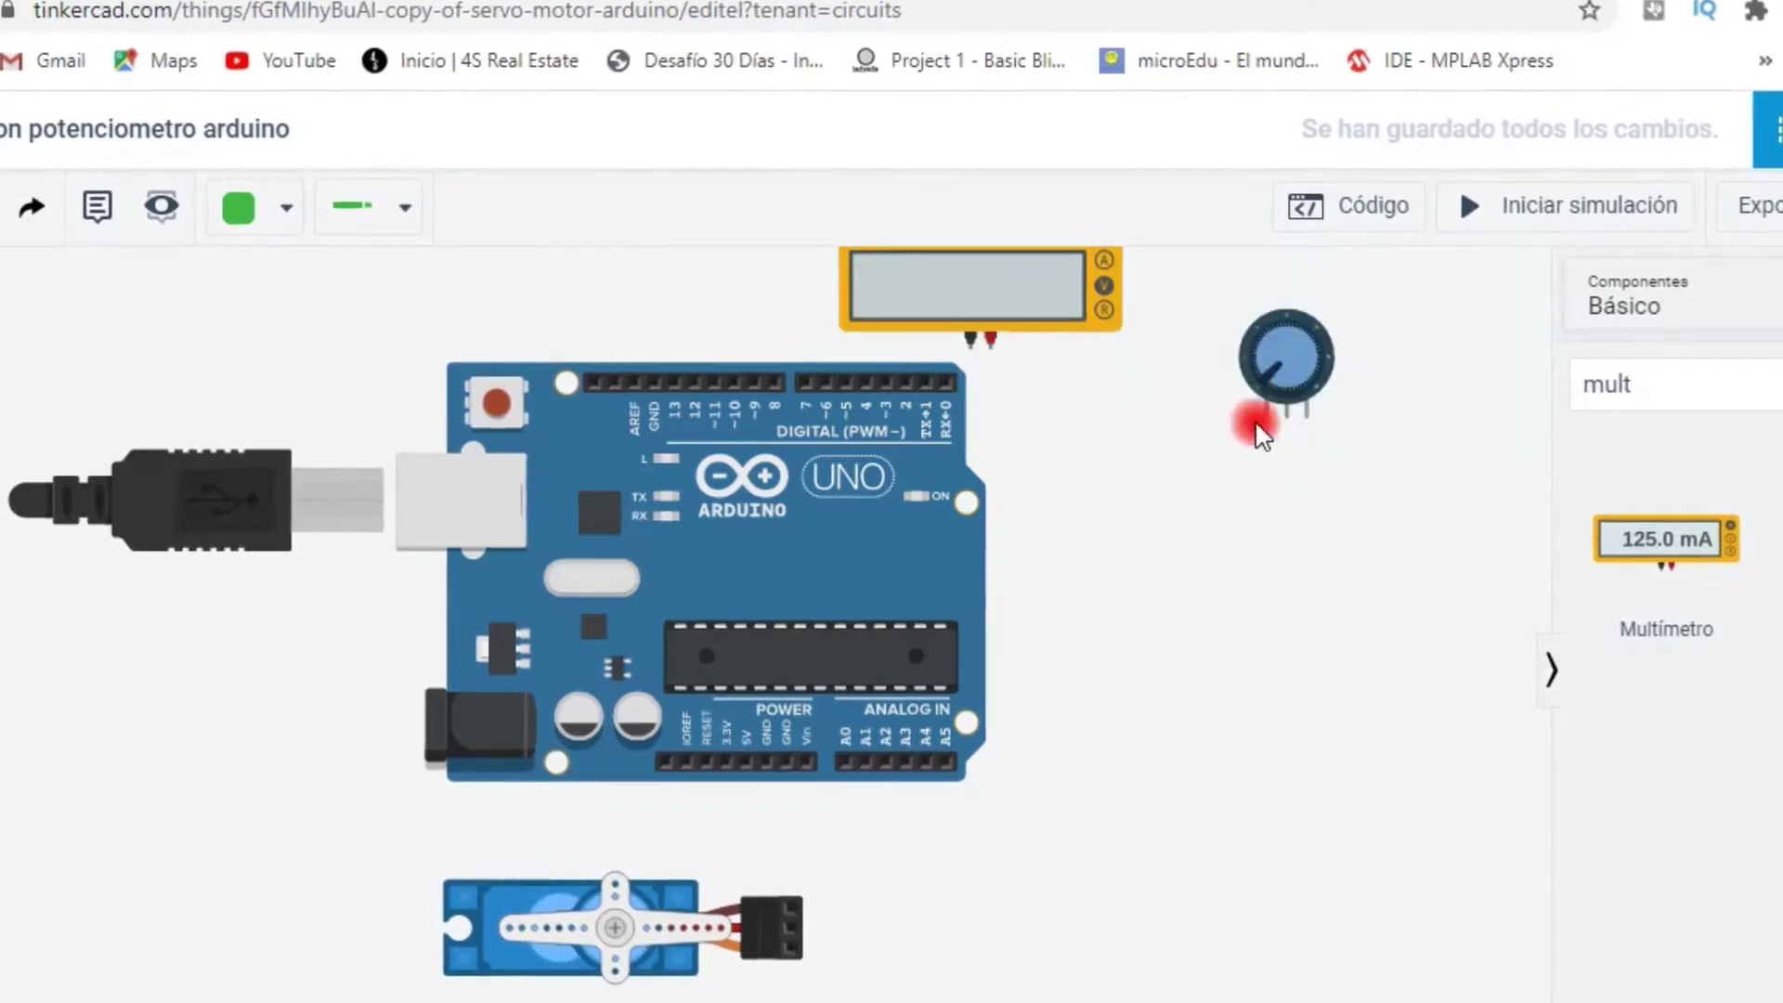
pyautogui.click(1368, 608)
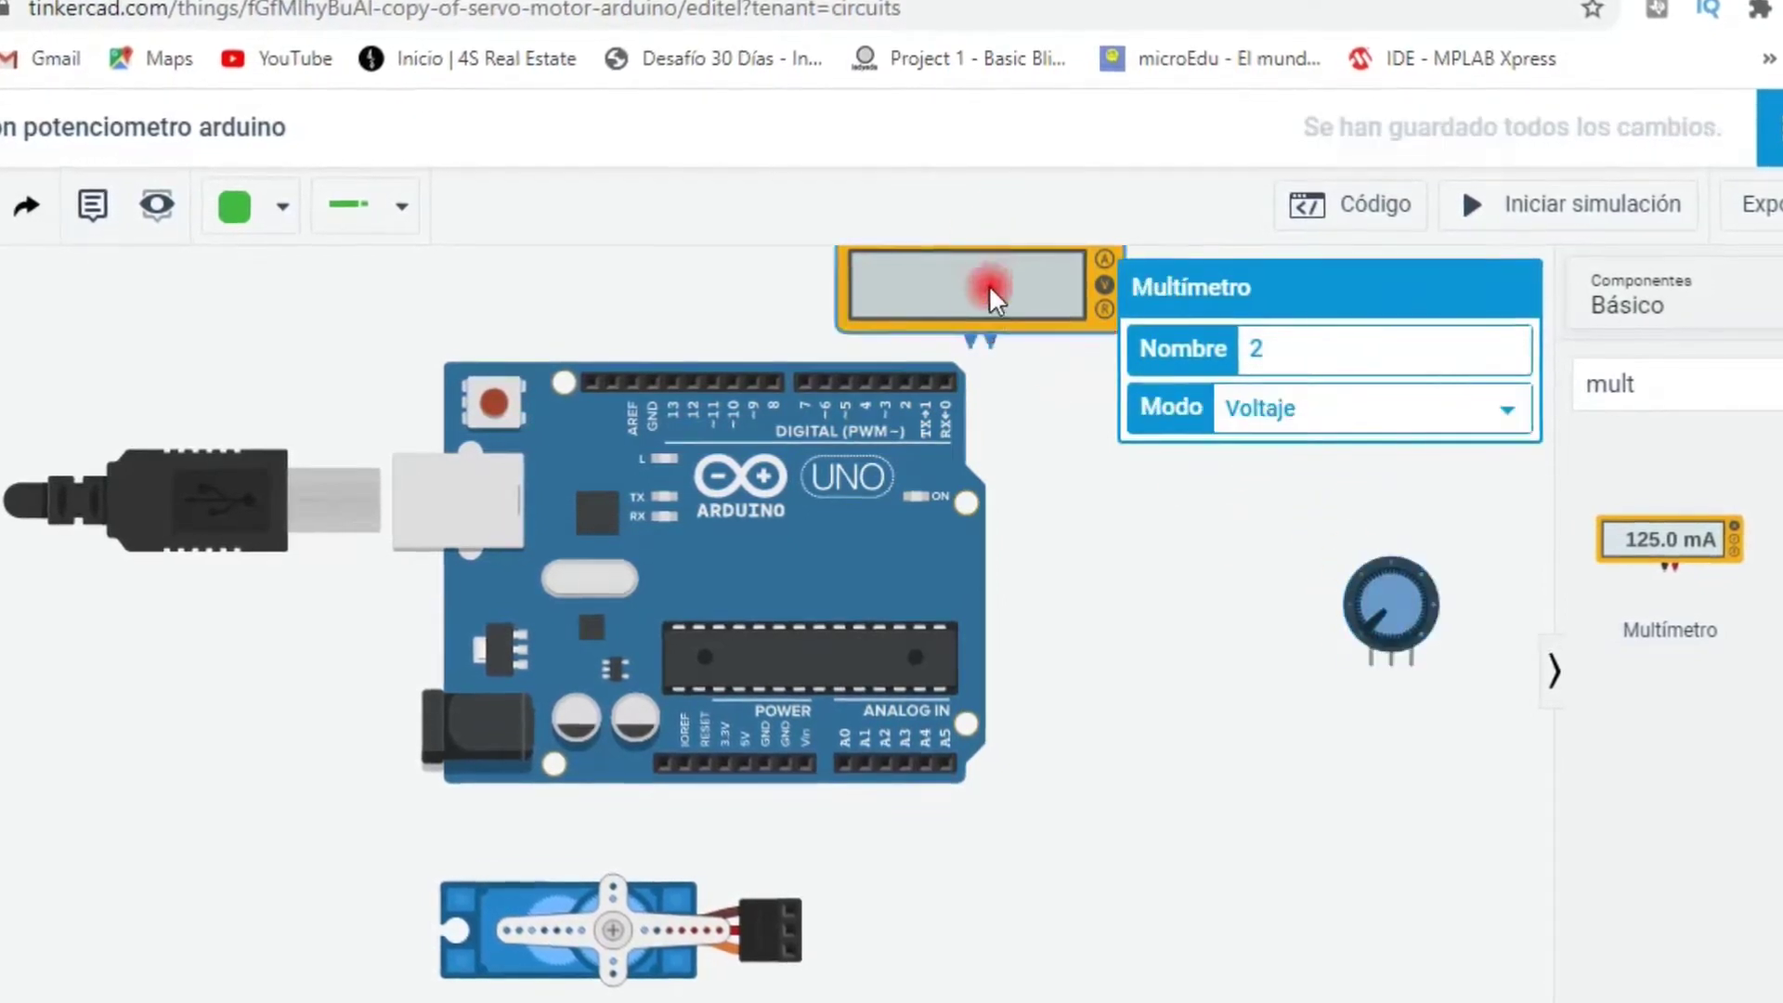
pyautogui.moveTo(992, 297); pyautogui.dragTo(1181, 469)
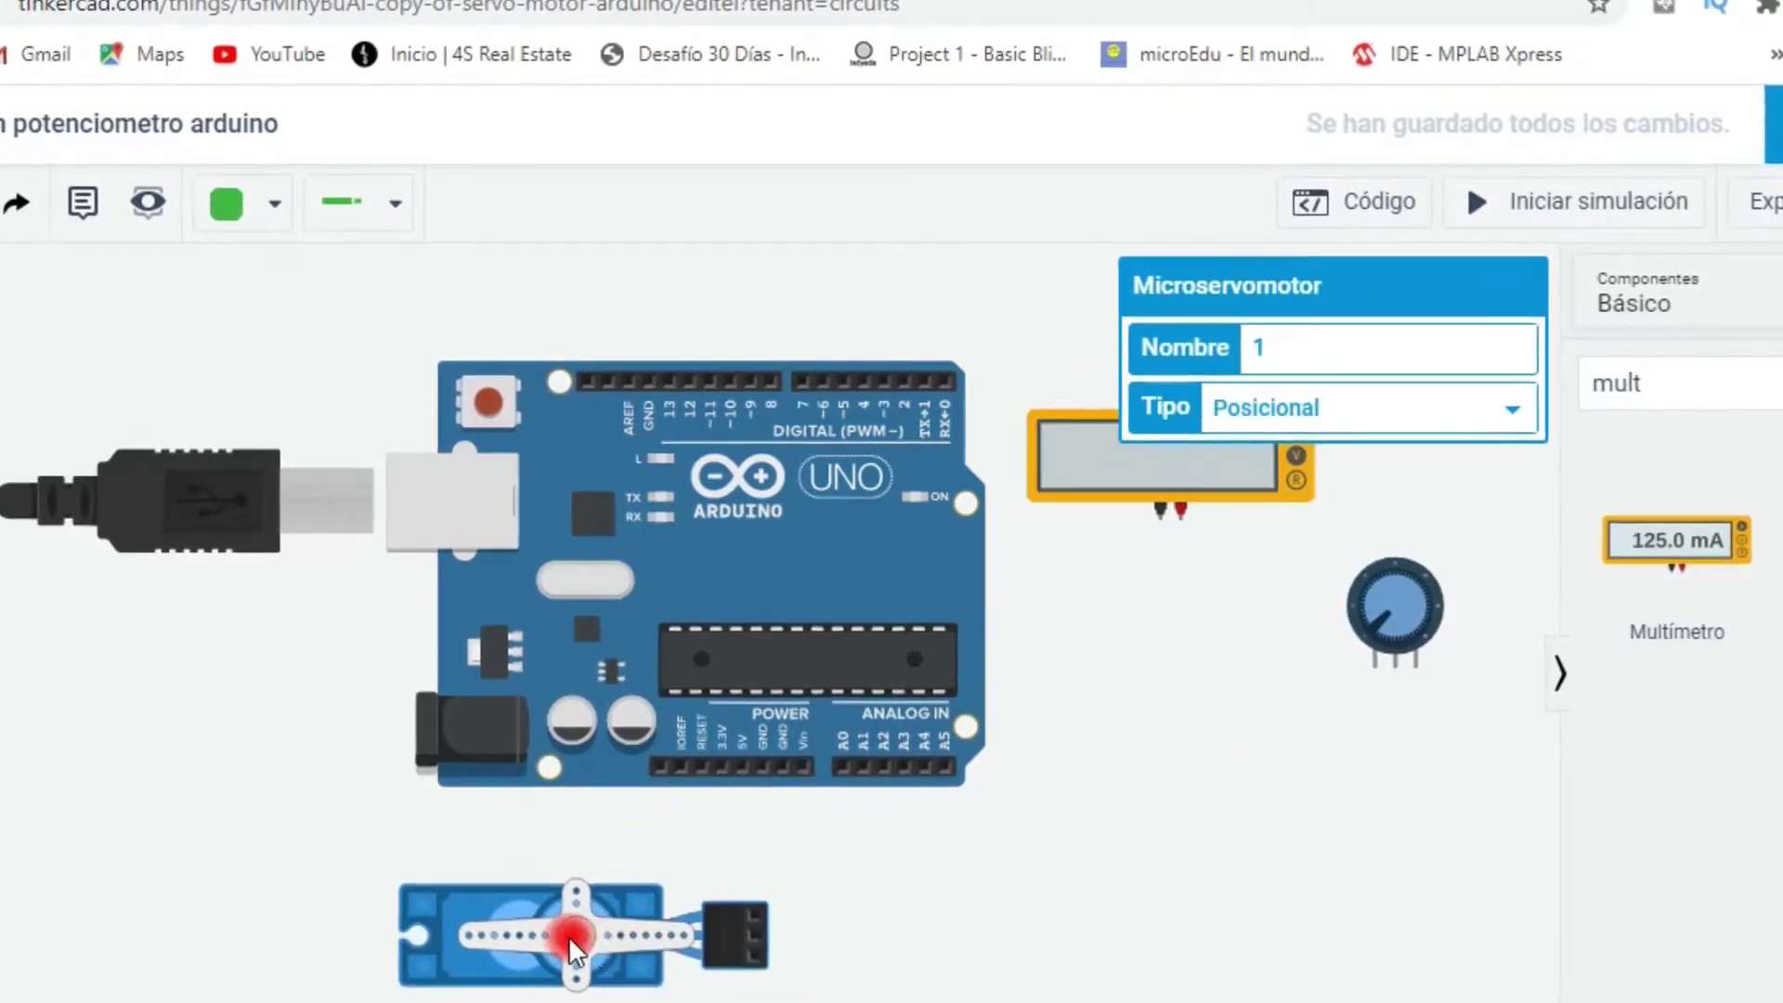
pyautogui.moveTo(568, 934); pyautogui.dragTo(505, 921)
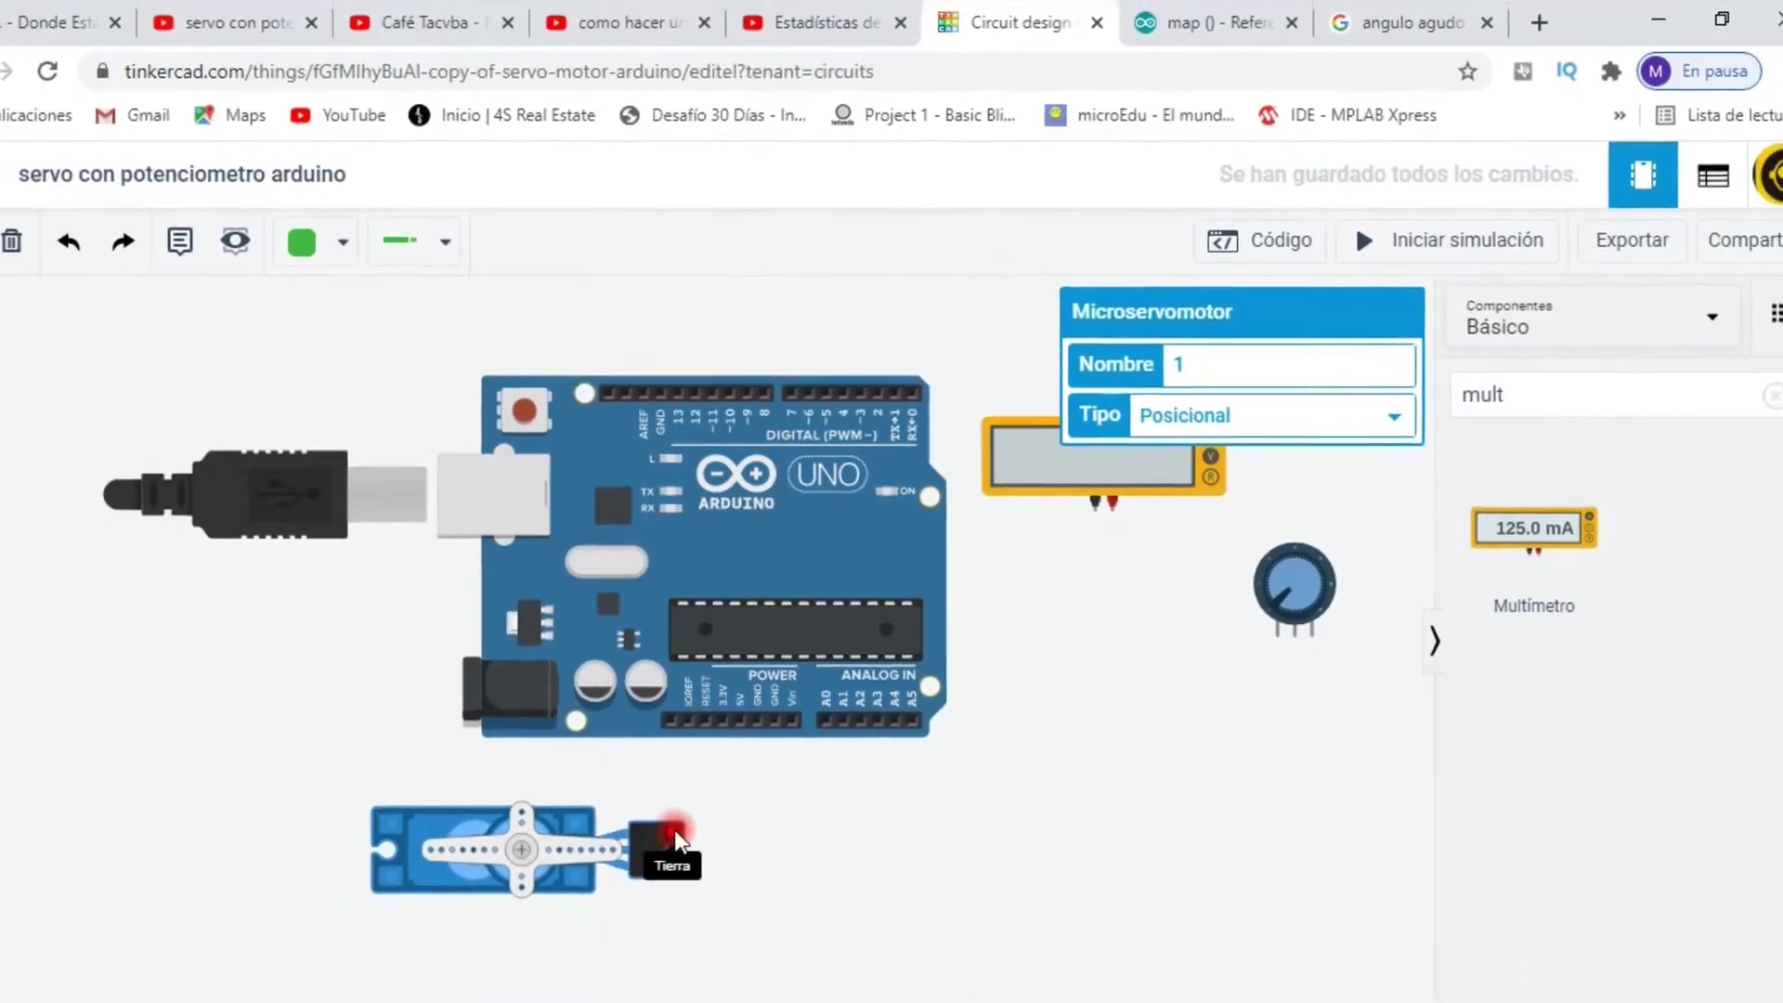
# - Wire the microservo's ground pin to the Arduino's GND power pin with one bend
pyautogui.click(675, 828)
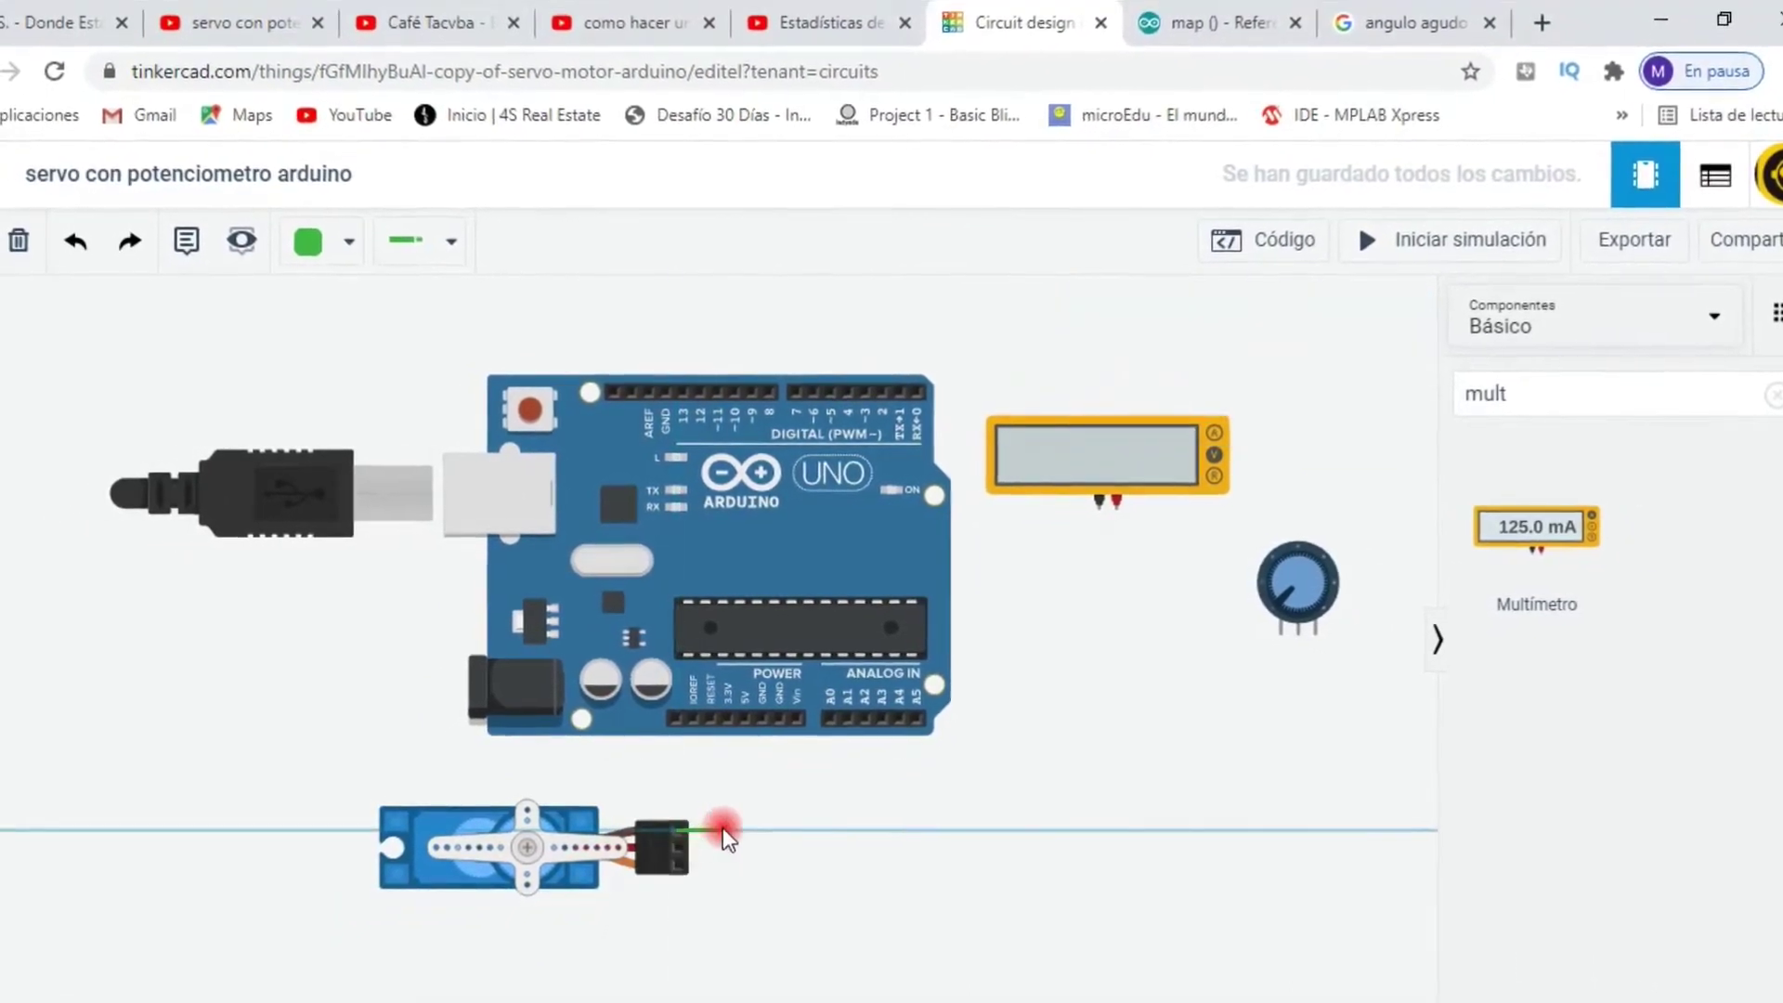
pyautogui.click(754, 829)
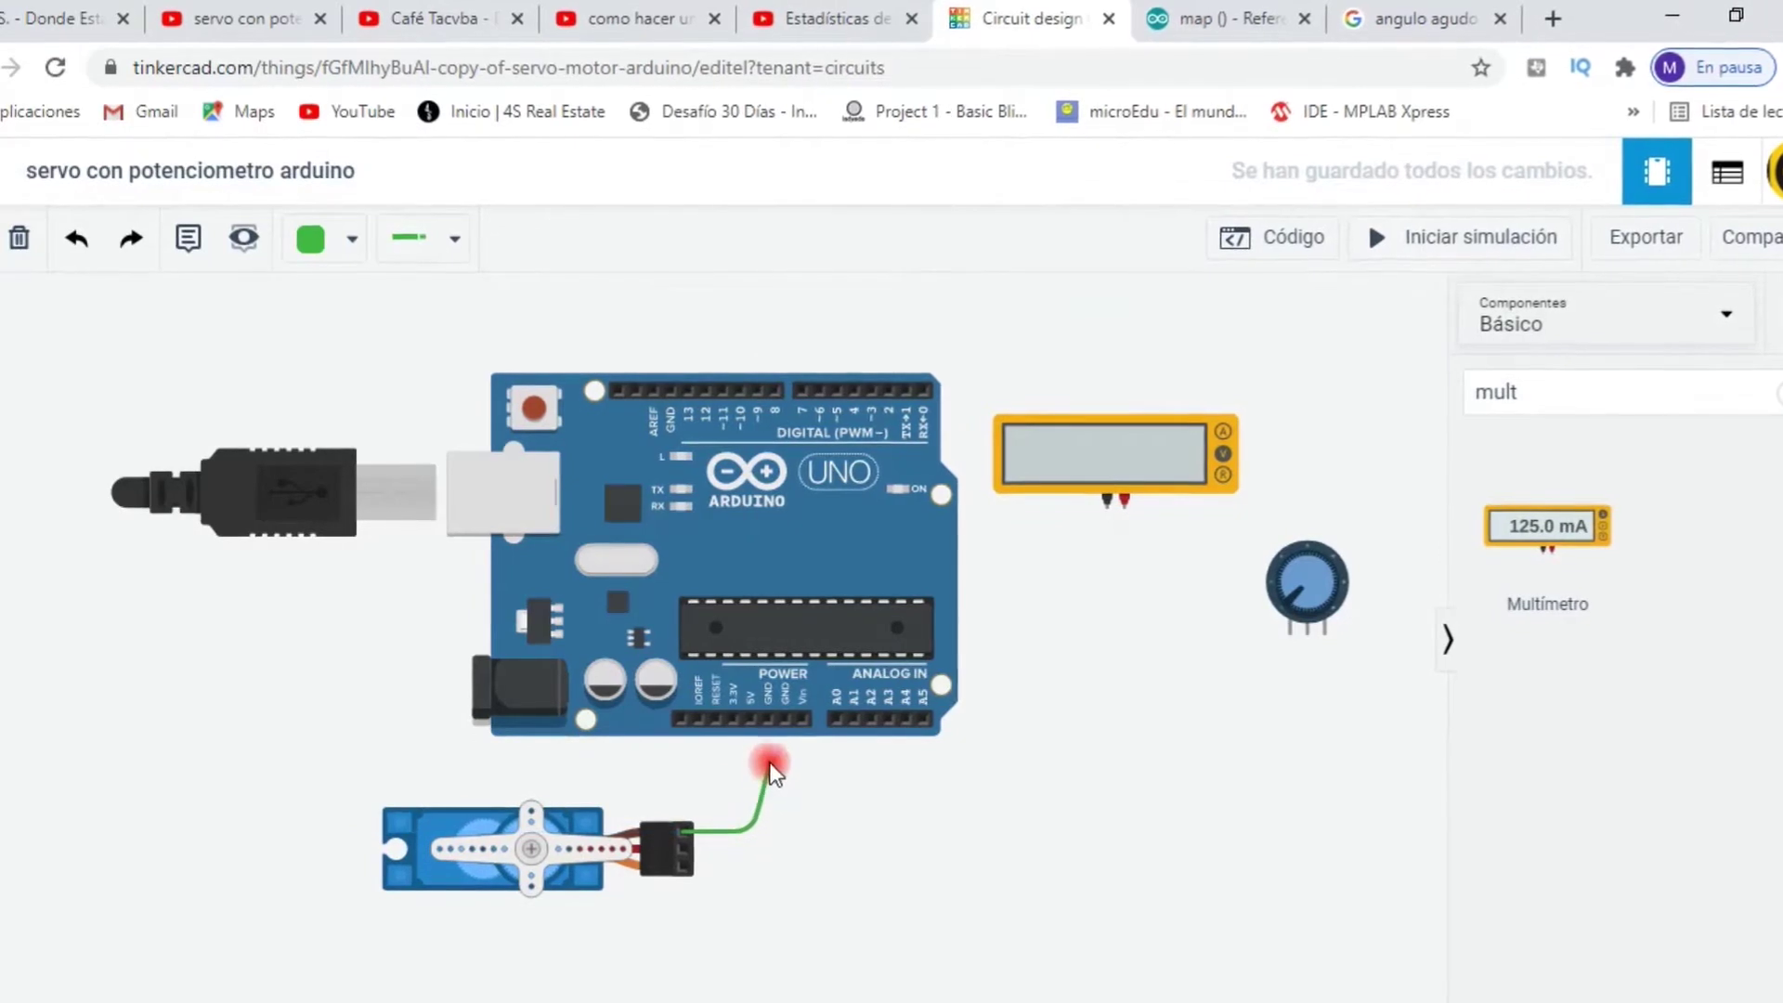
pyautogui.click(767, 723)
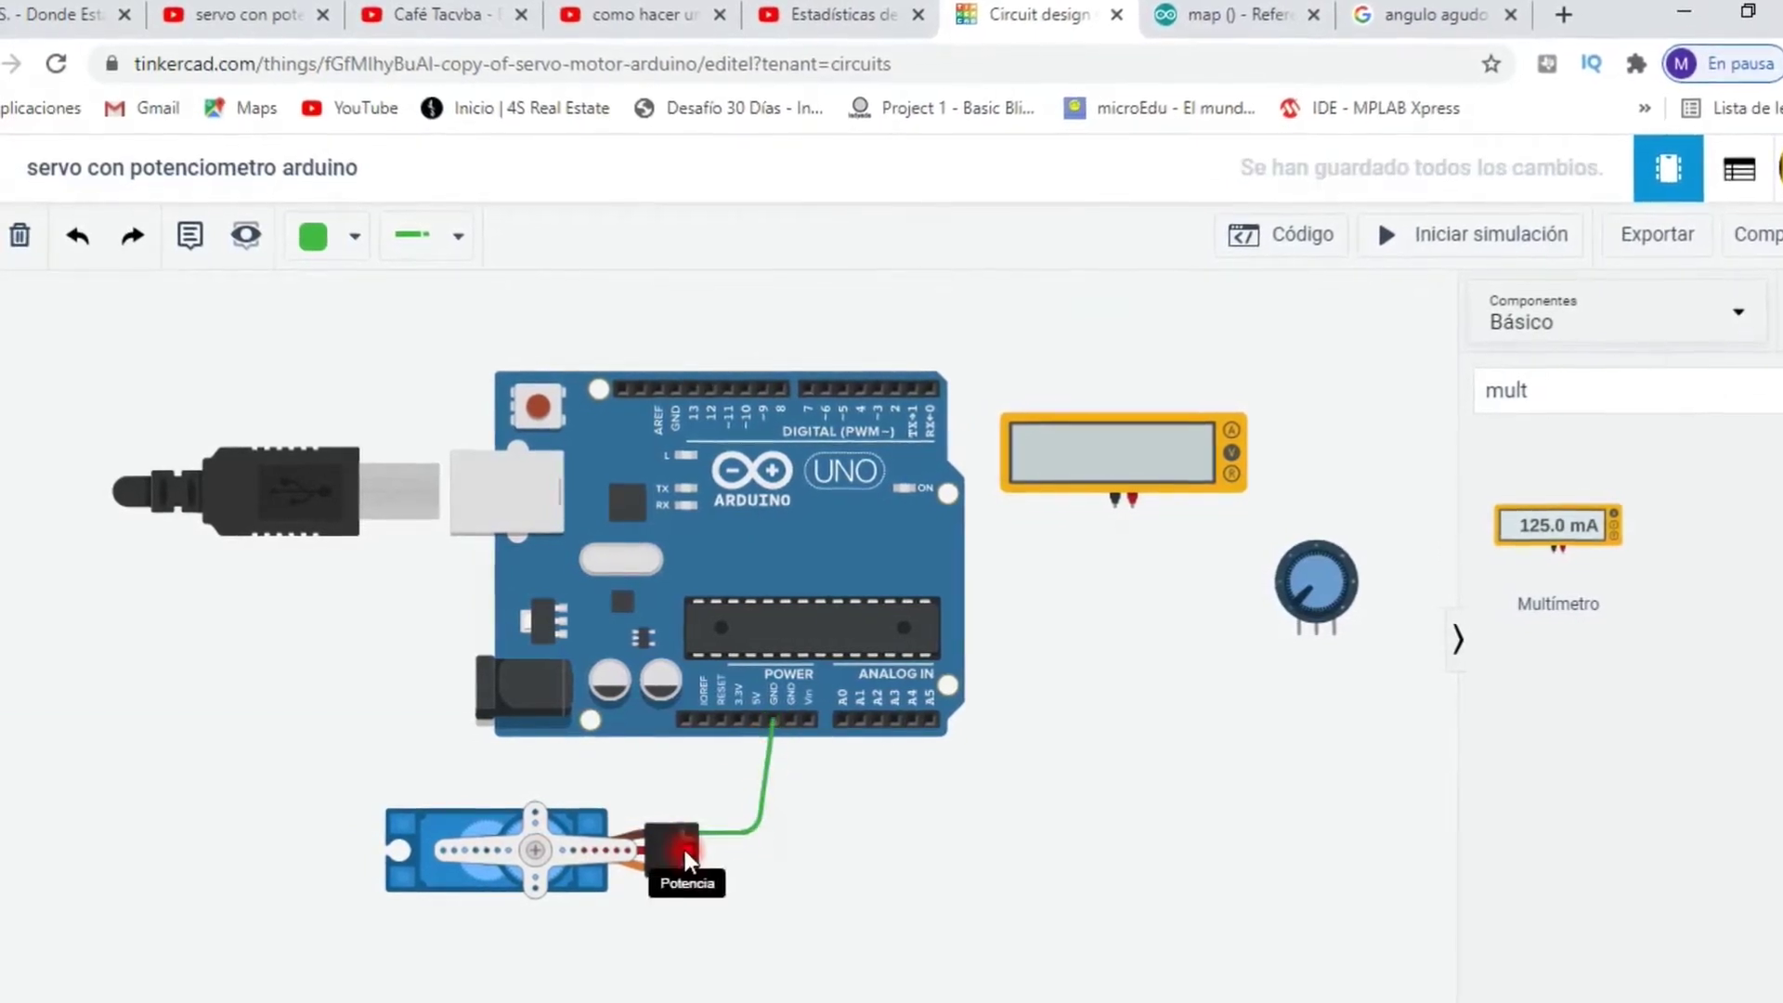
# - Wire the microservo's power pin to the Arduino's 5V pin and colour that wire red
pyautogui.click(688, 850)
pyautogui.click(748, 851)
pyautogui.click(772, 724)
pyautogui.click(362, 229)
pyautogui.click(459, 232)
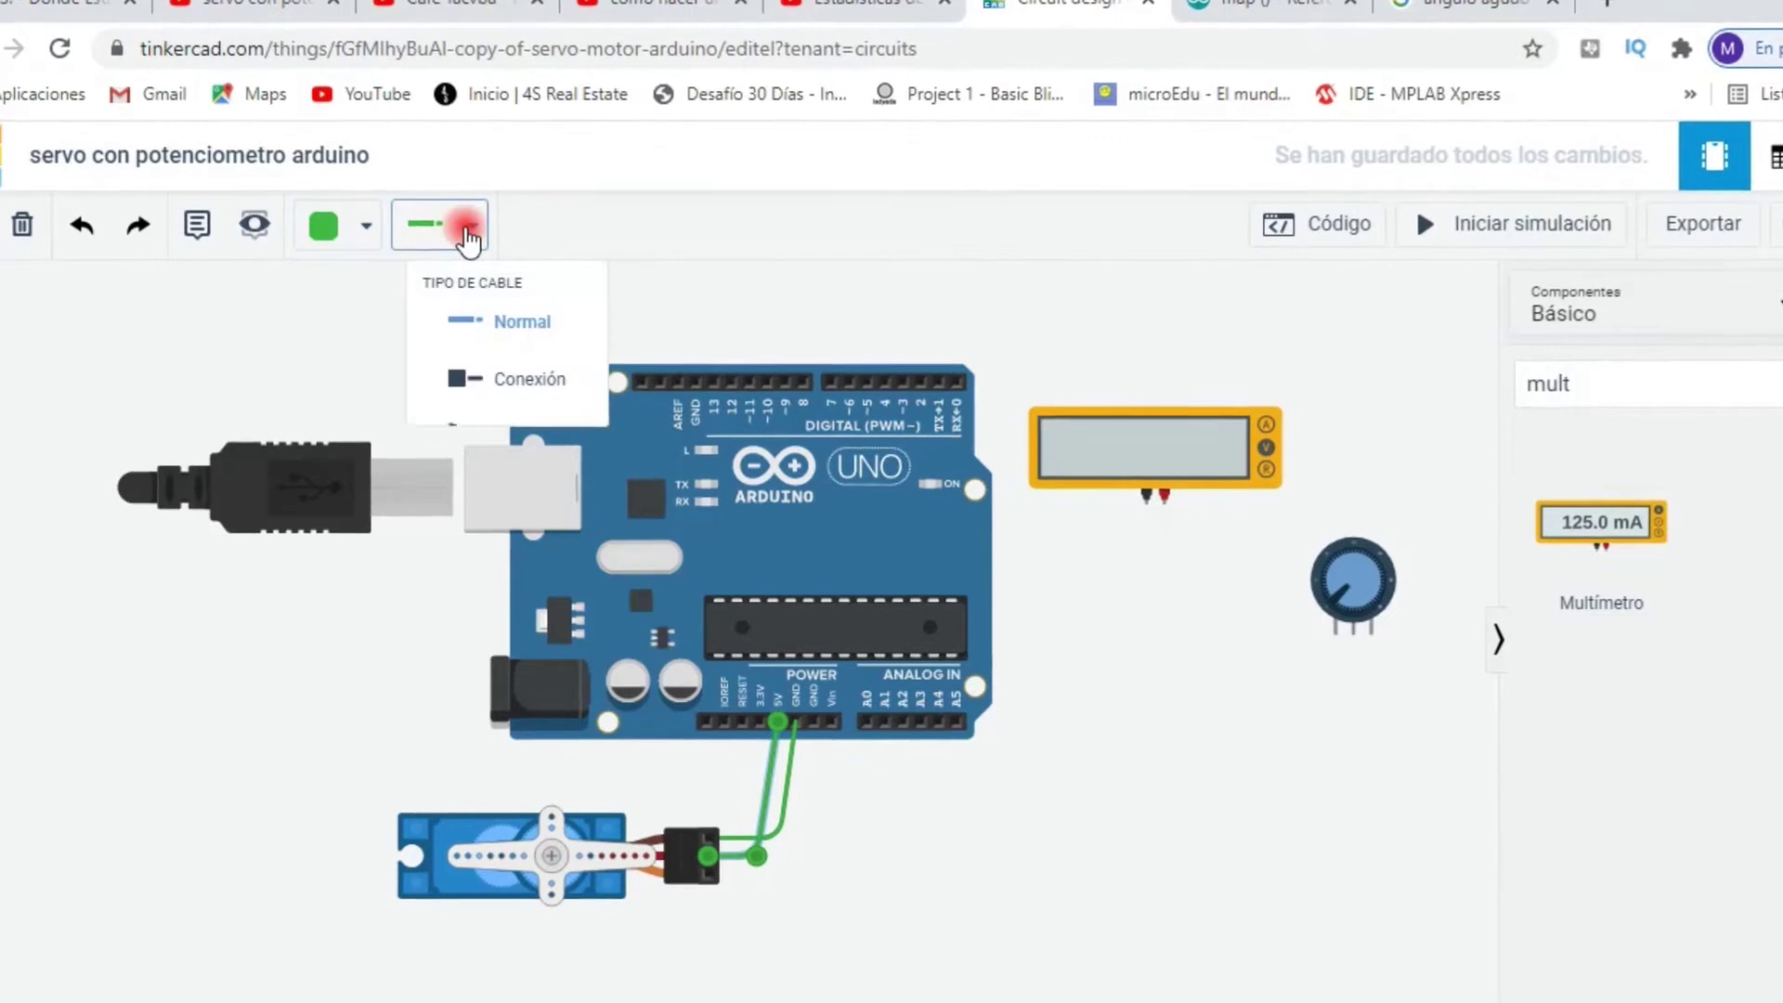
pyautogui.click(506, 408)
pyautogui.click(364, 223)
pyautogui.click(362, 367)
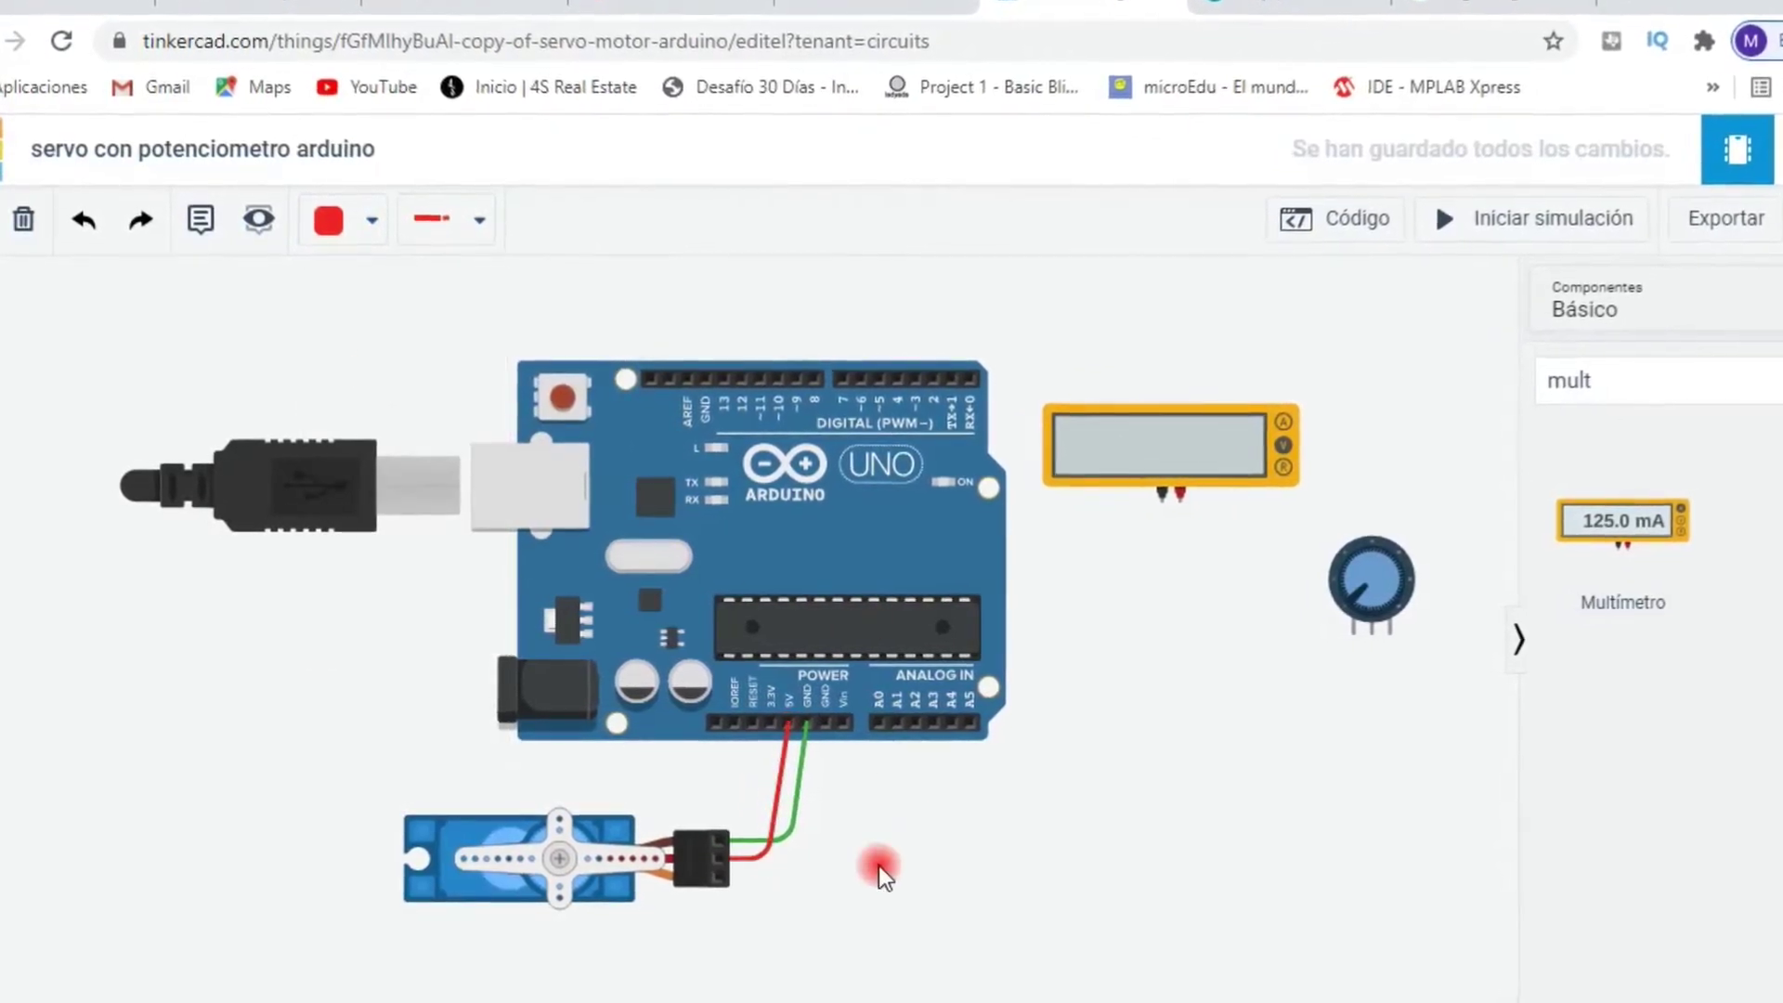
# - Wire the microservo's signal pin to A1 in orange and the potentiometer's left terminal to 5V in red
pyautogui.click(729, 877)
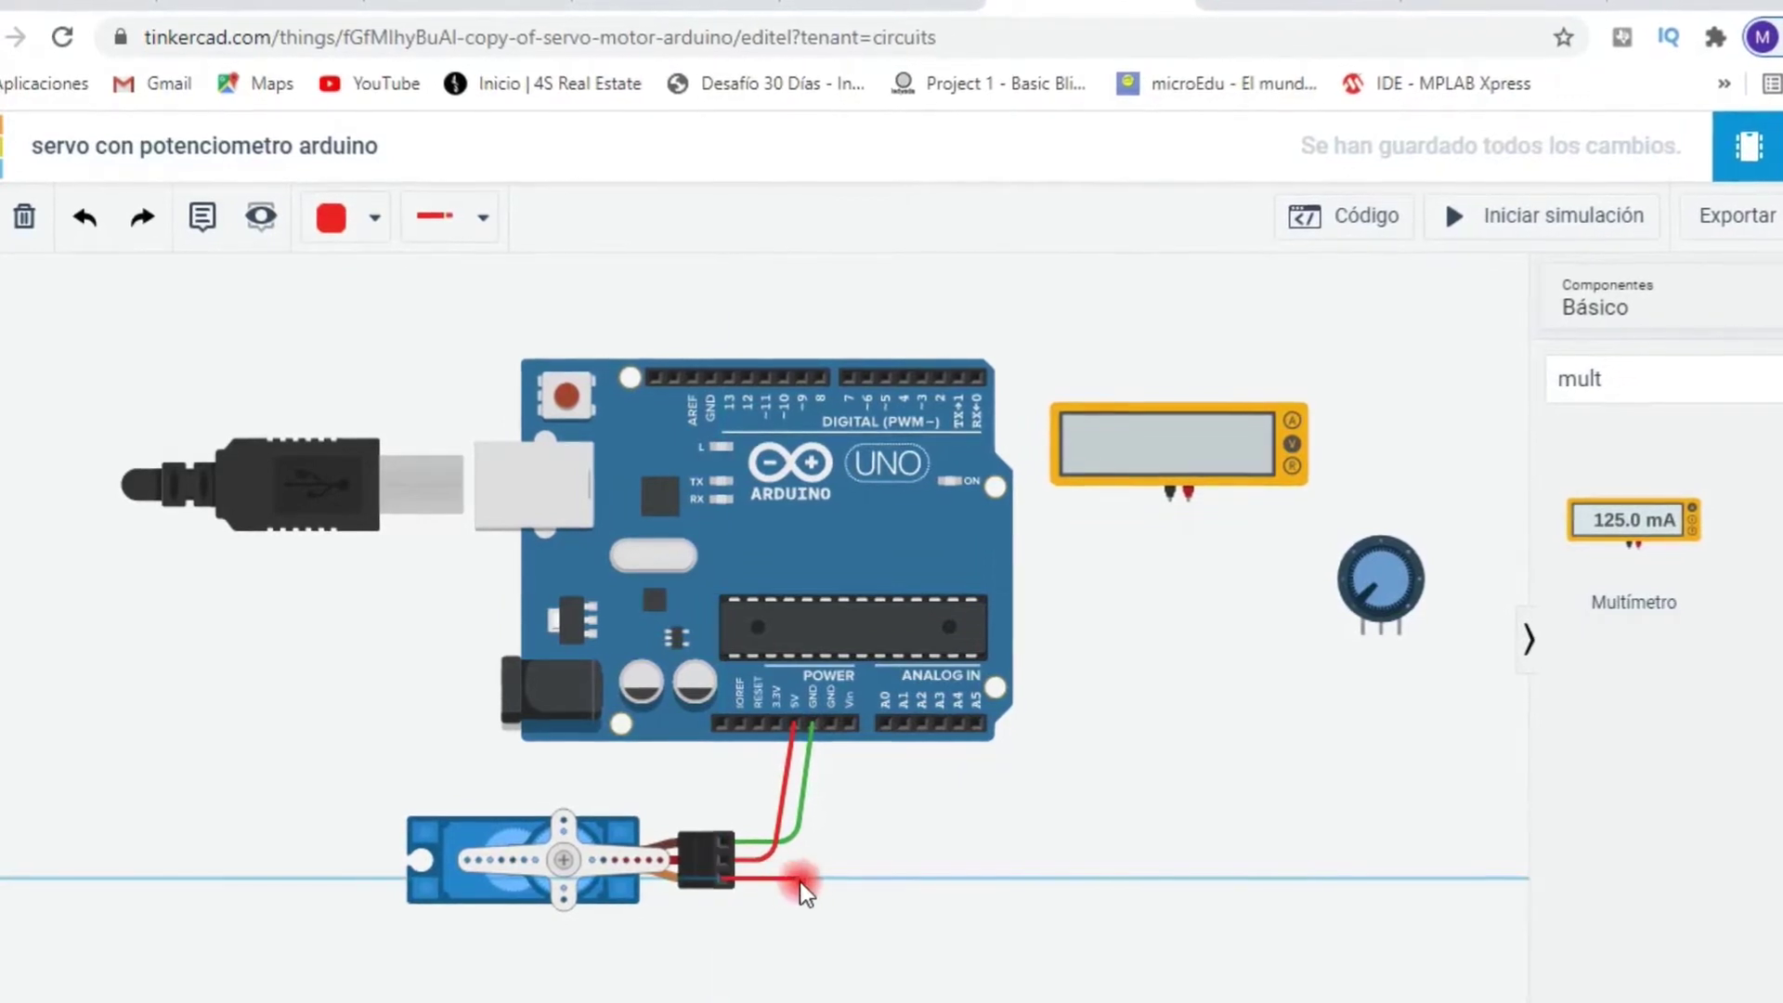
pyautogui.click(897, 873)
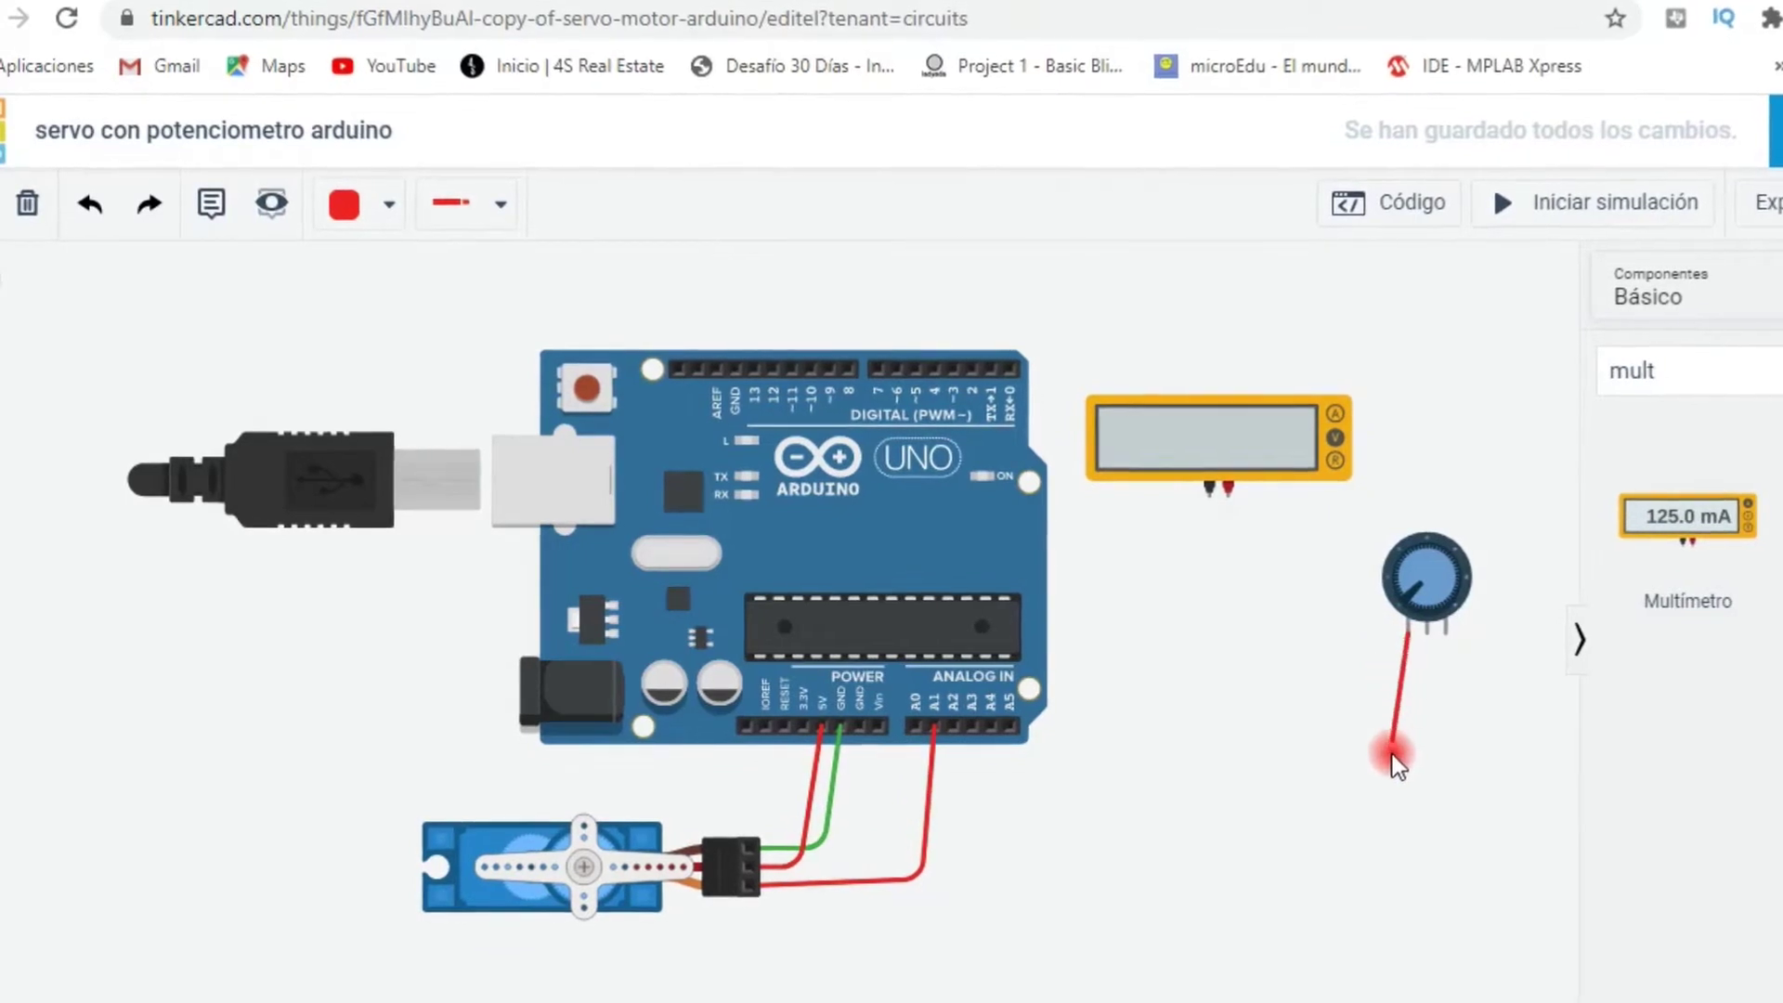
pyautogui.click(1405, 863)
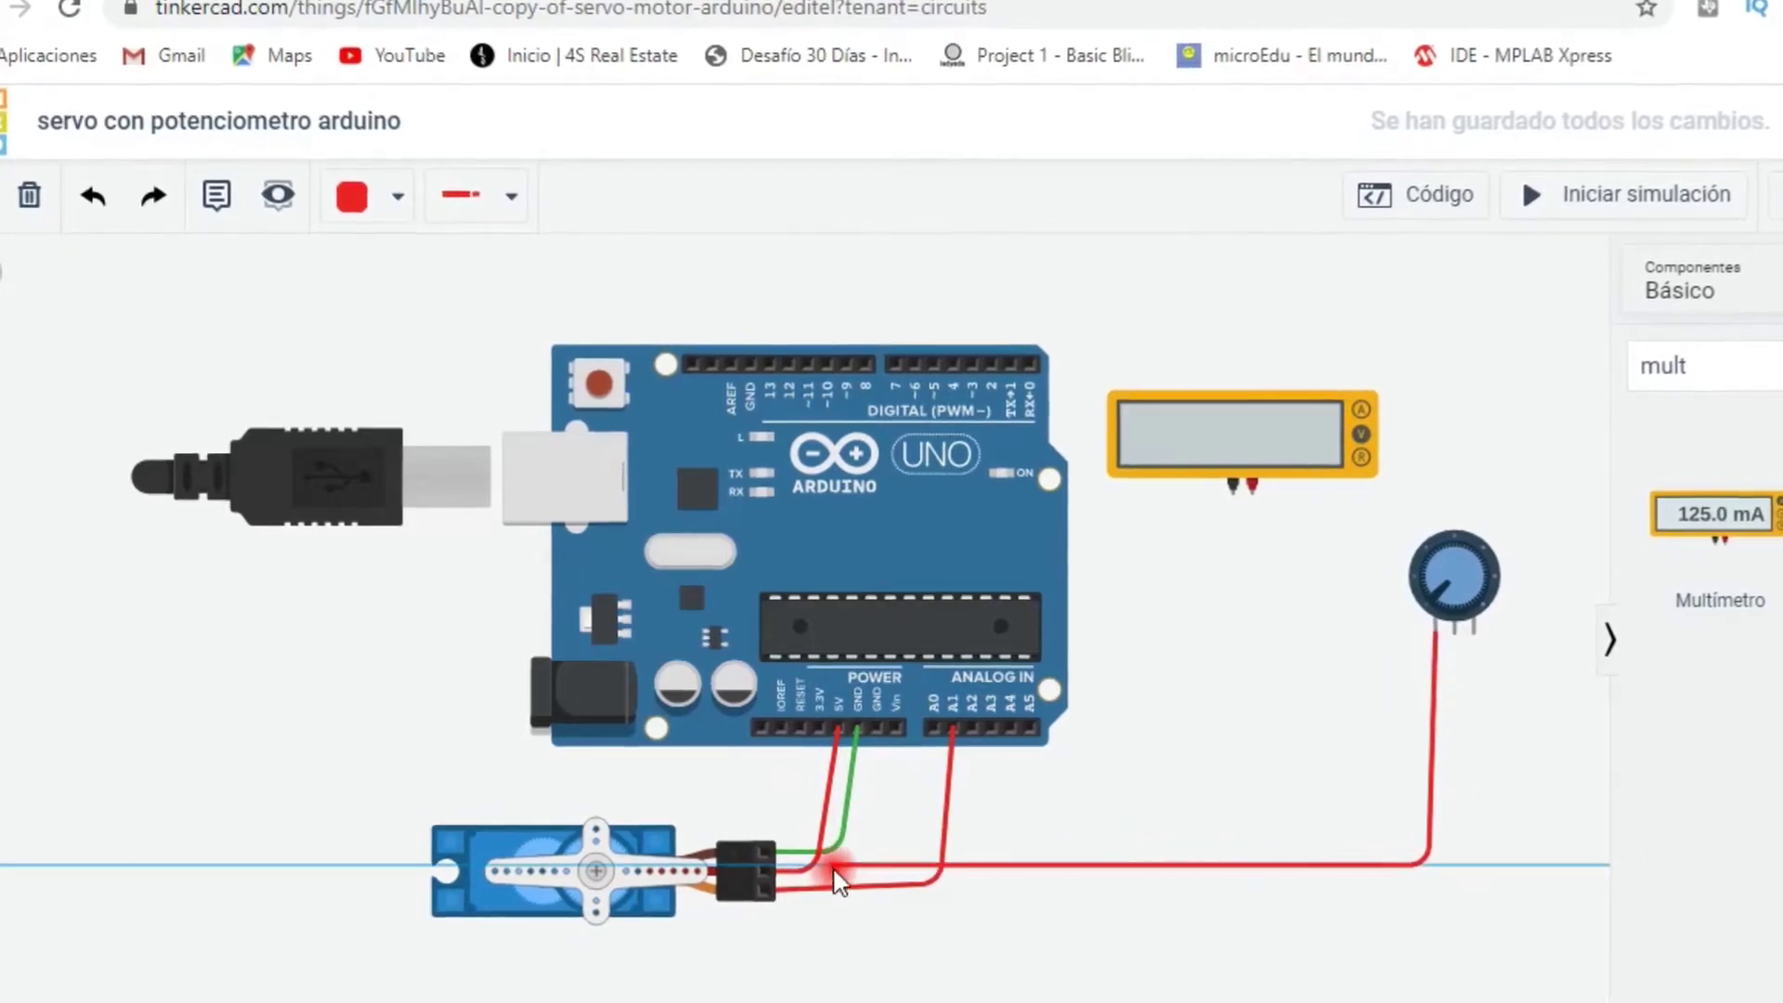
pyautogui.click(841, 724)
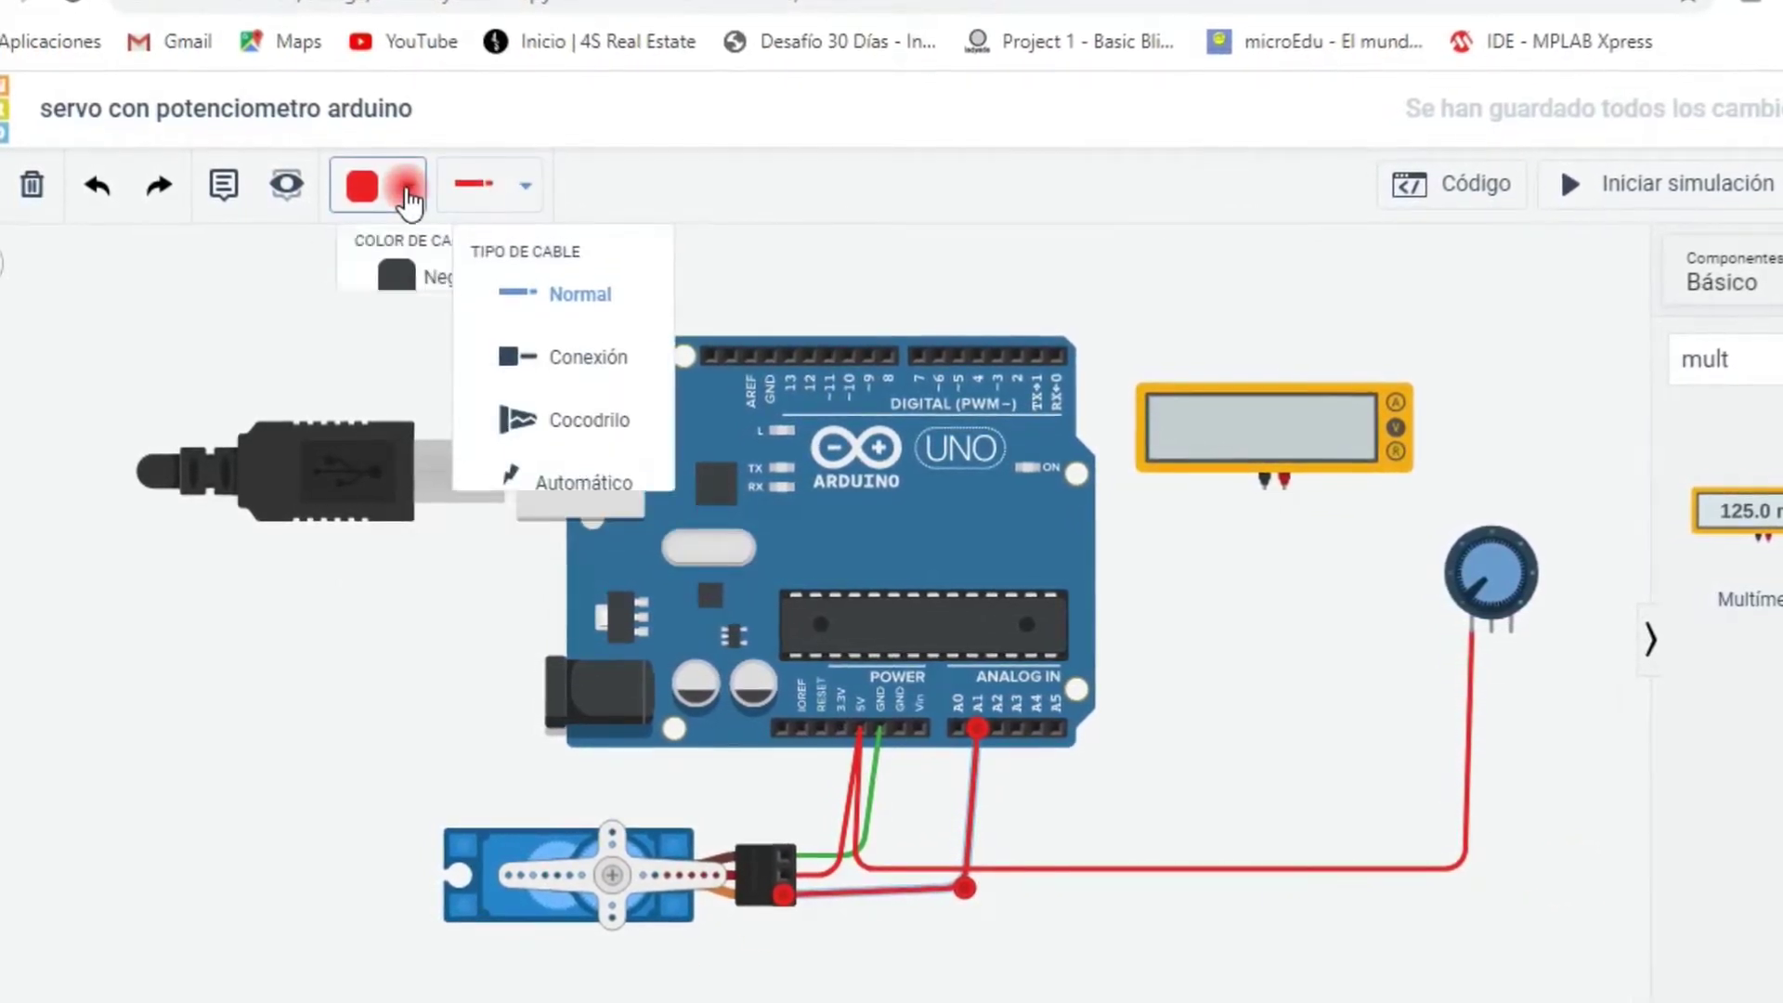
pyautogui.click(443, 399)
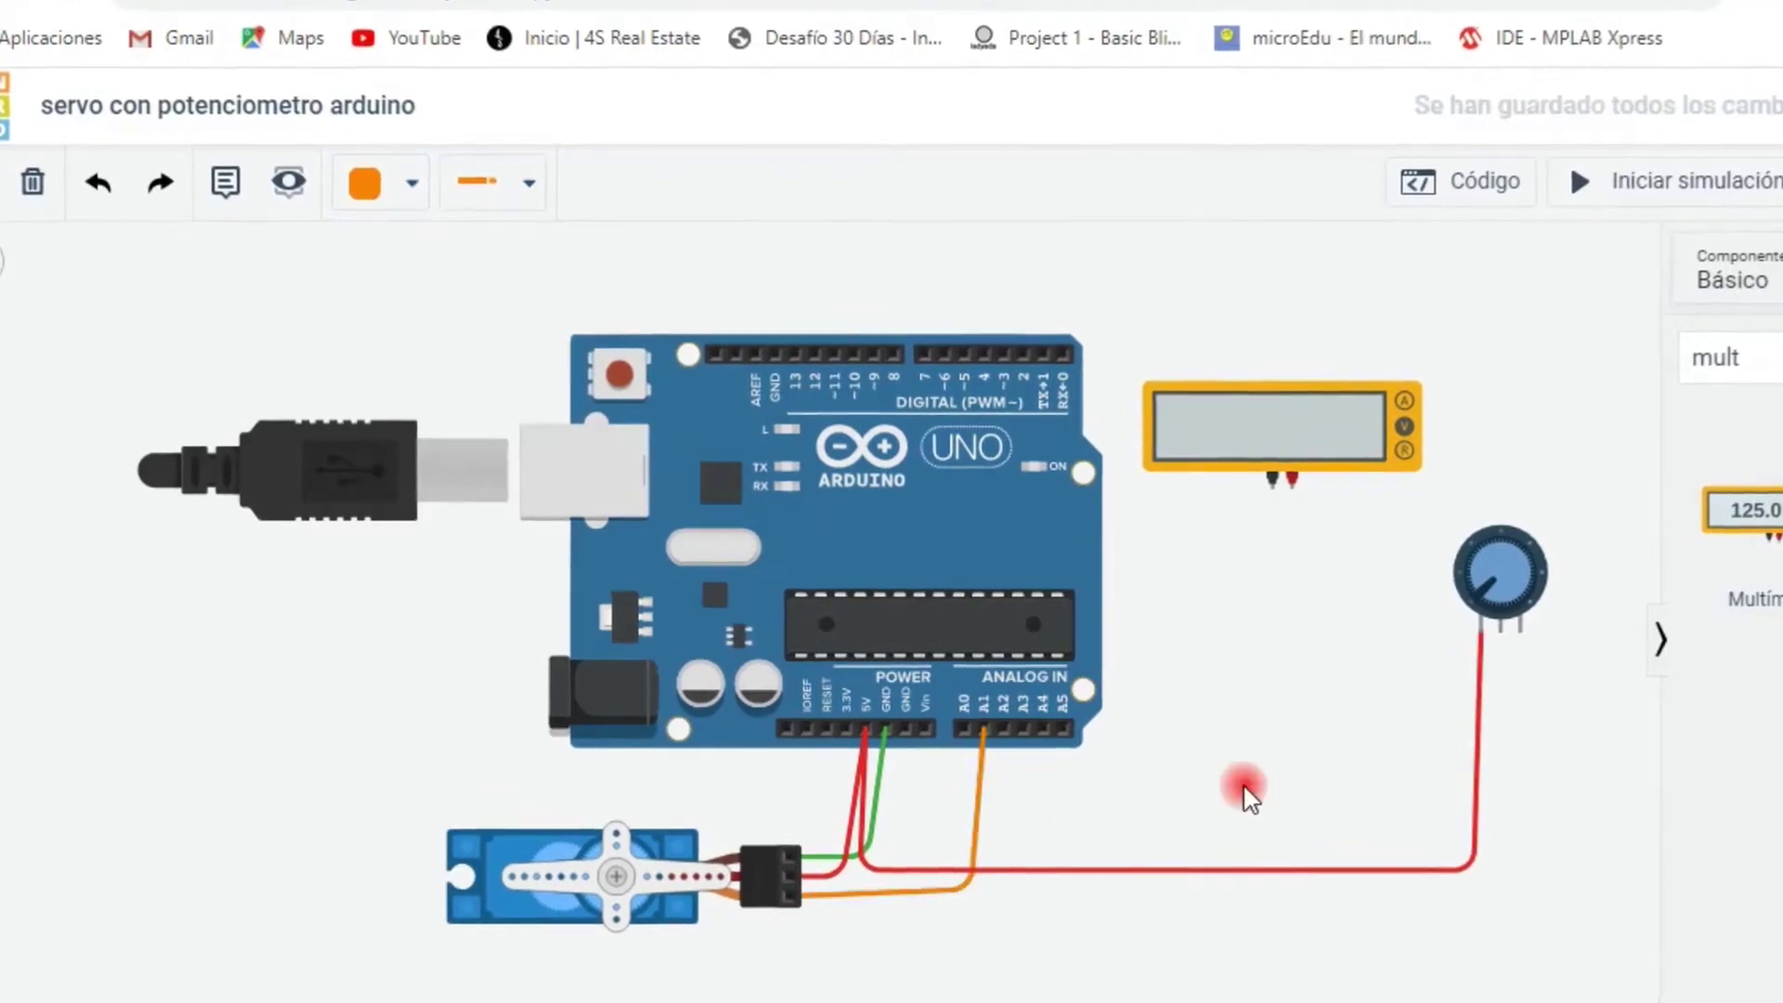
# - Wire the potentiometer's wiper to the Arduino's analog pin A5, routing the wire below the board
pyautogui.click(1515, 631)
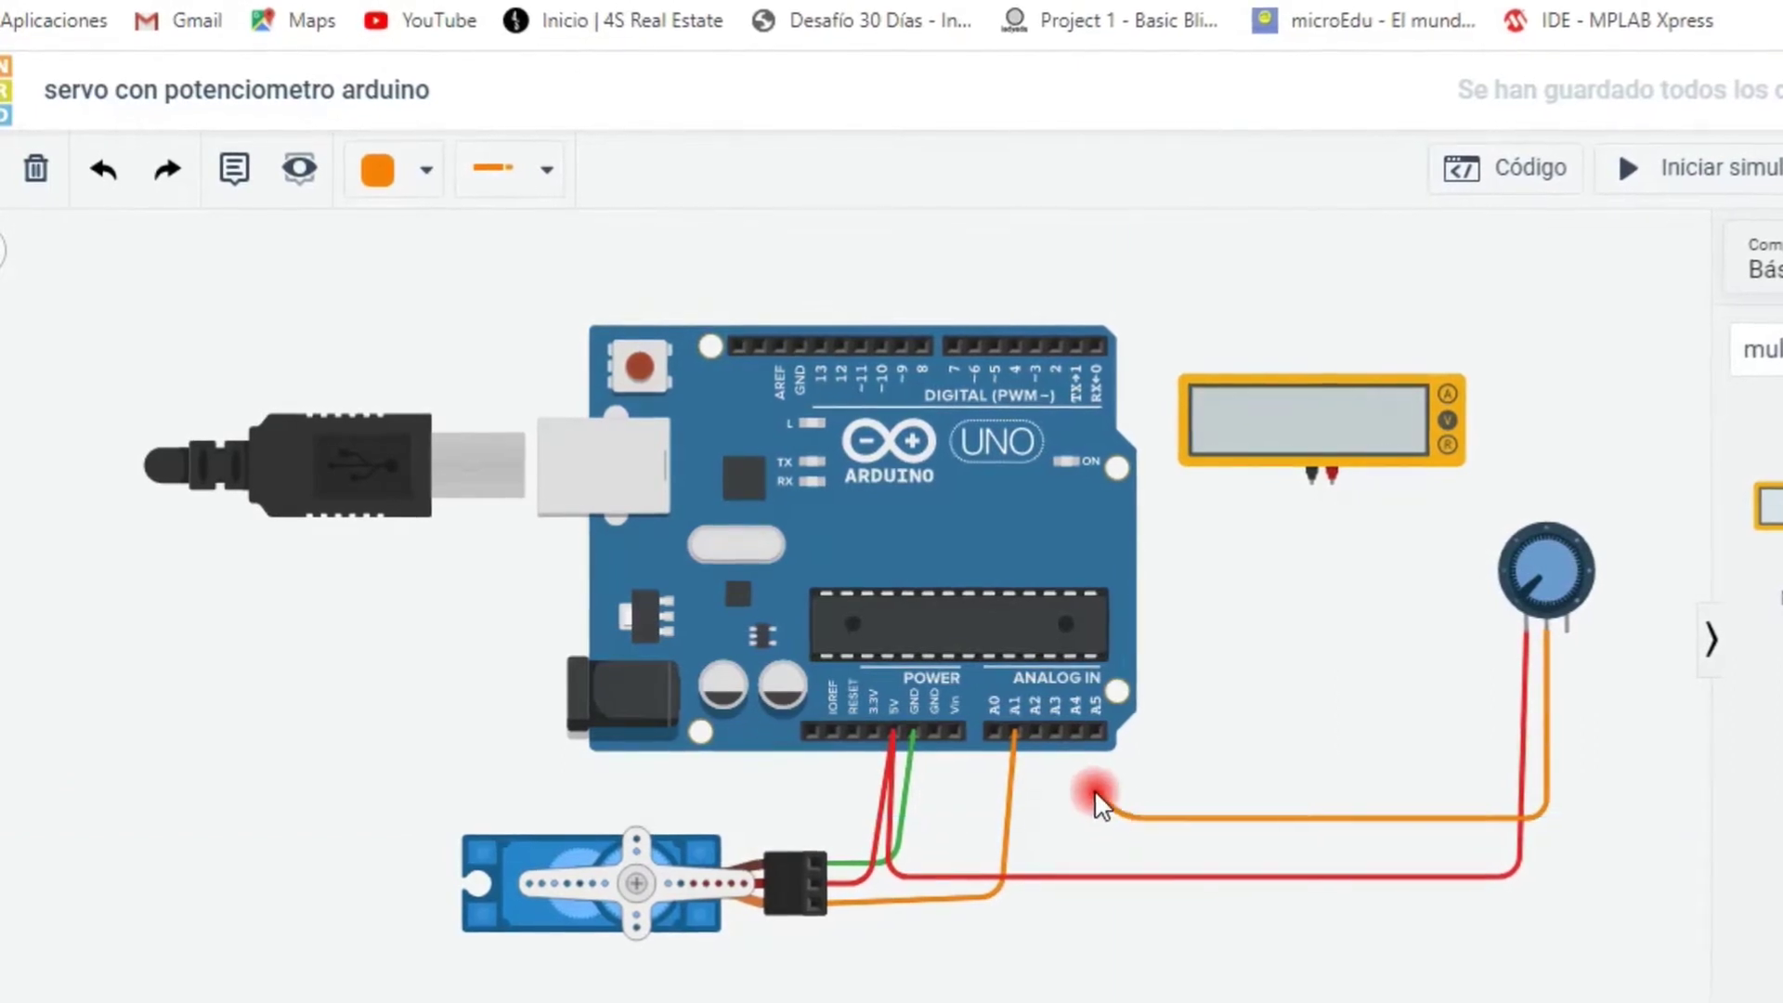
pyautogui.click(1097, 739)
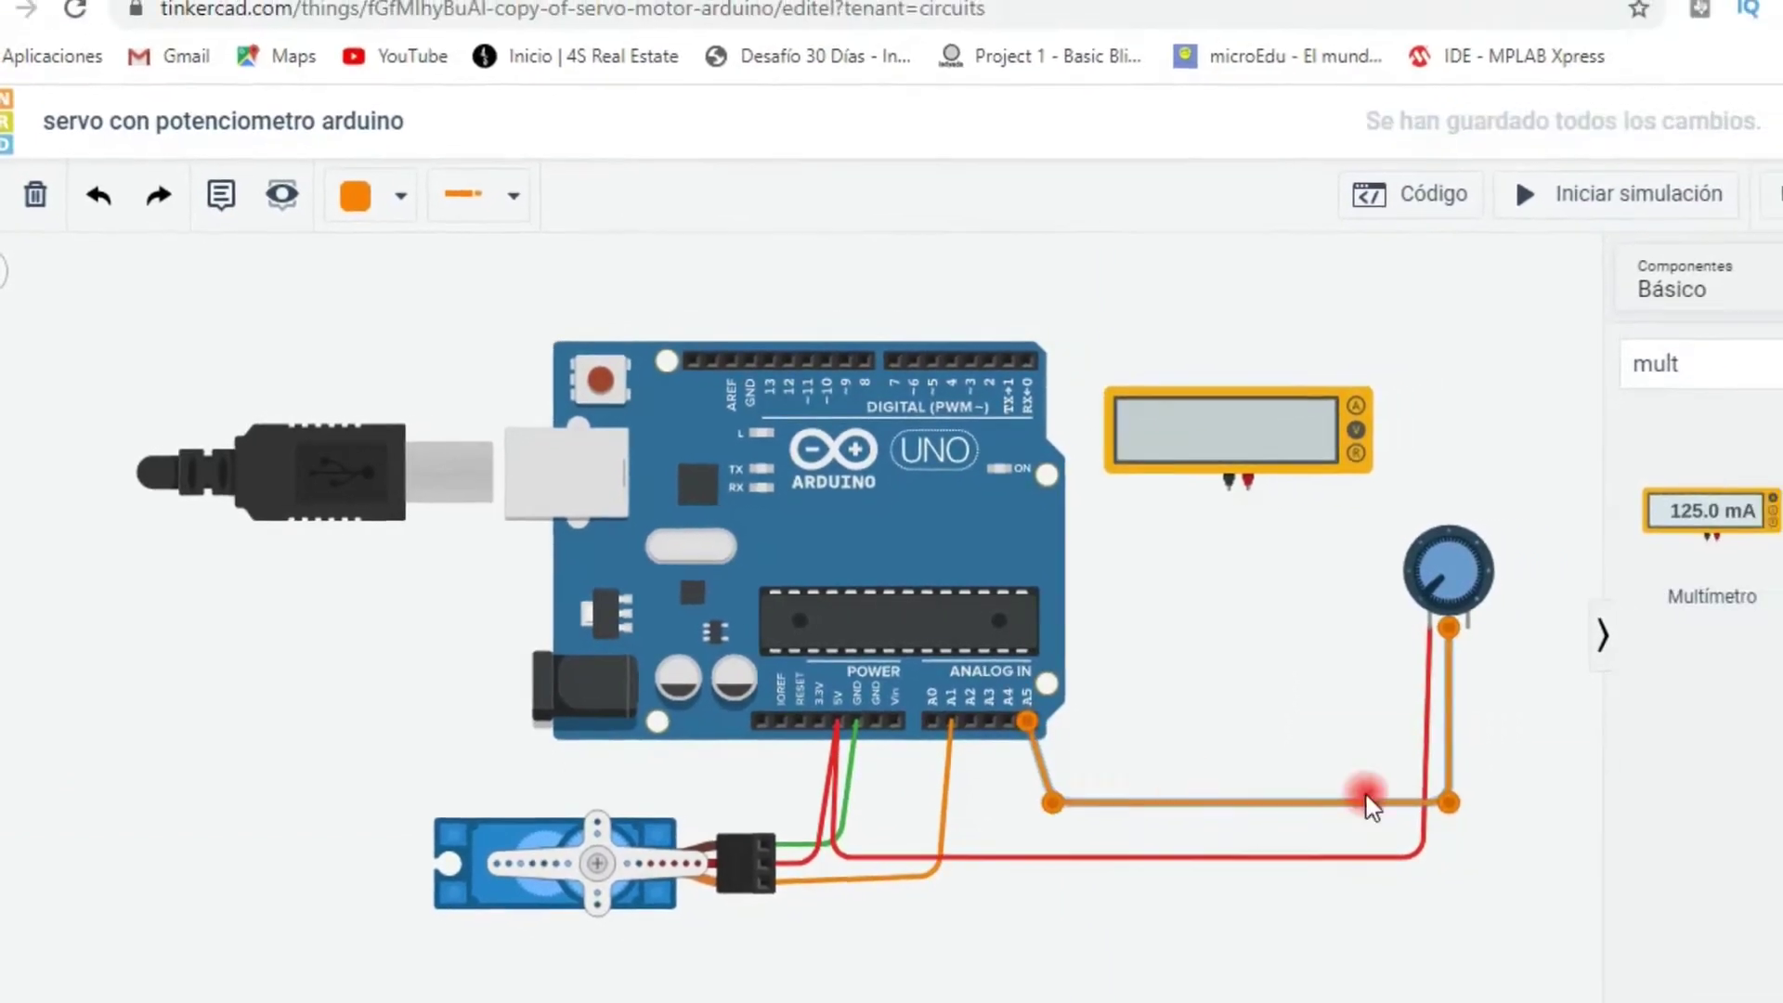
pyautogui.click(1442, 660)
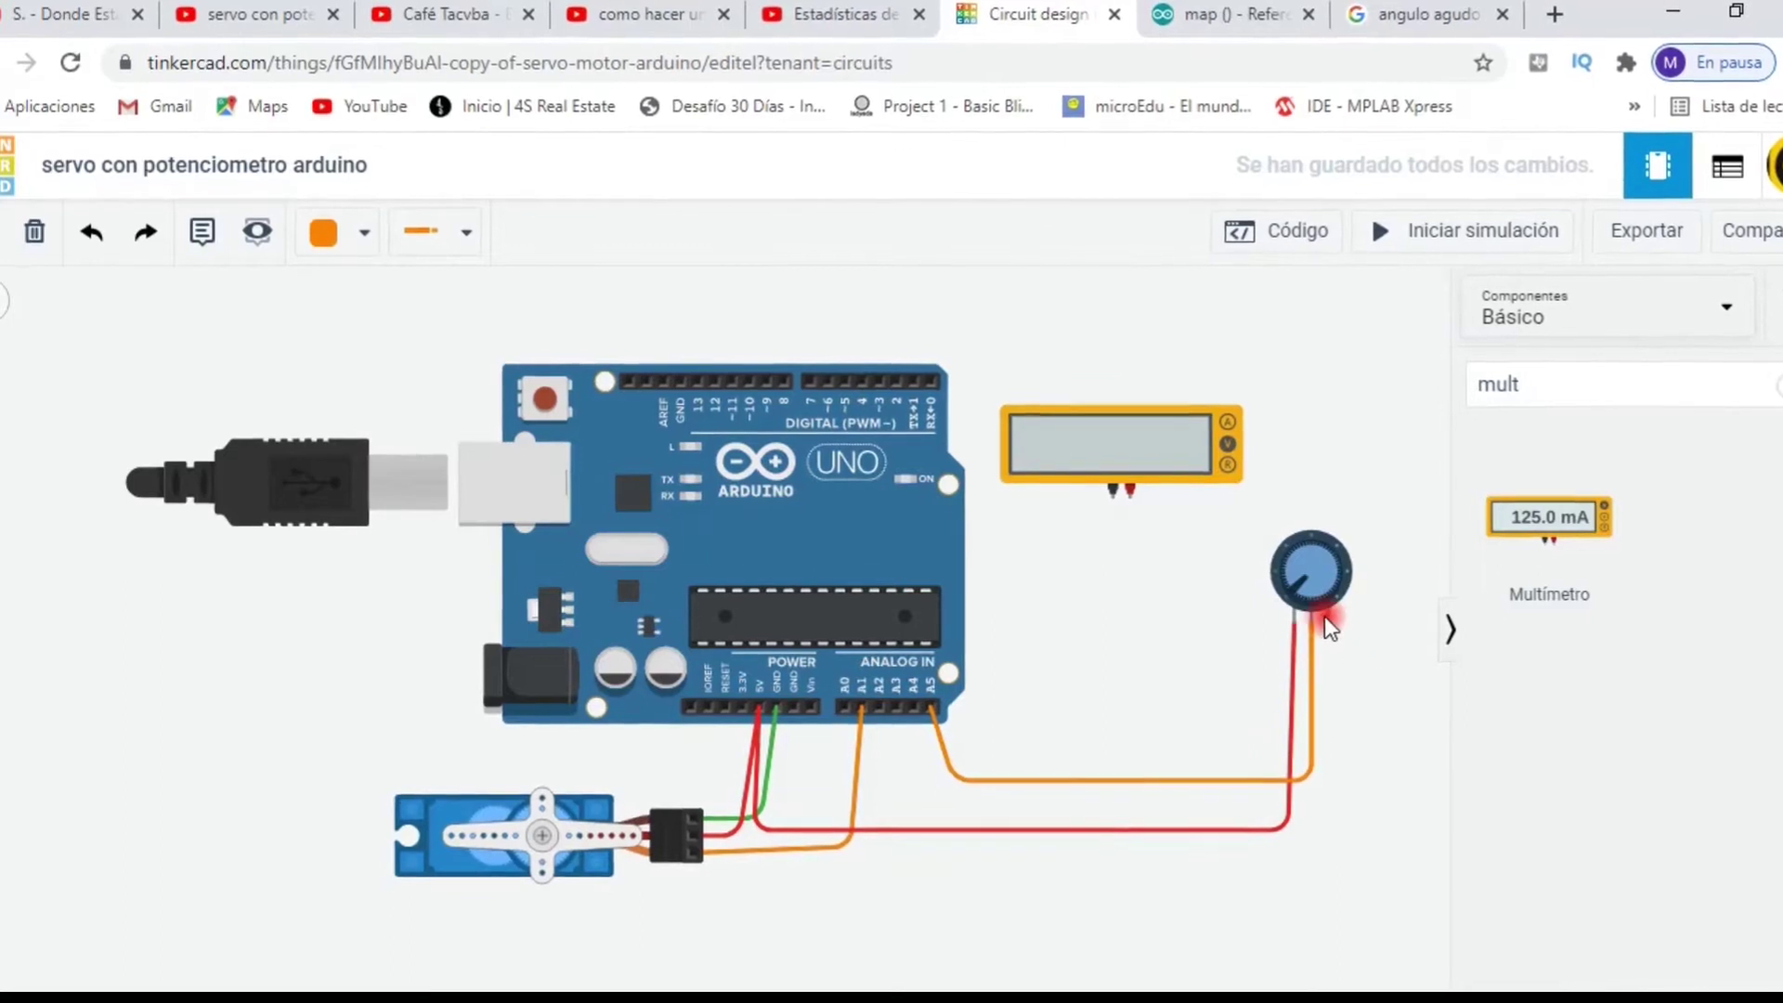
# - Wire the potentiometer's right terminal to the Arduino's second GND power pin and colour that wire black
pyautogui.click(1333, 620)
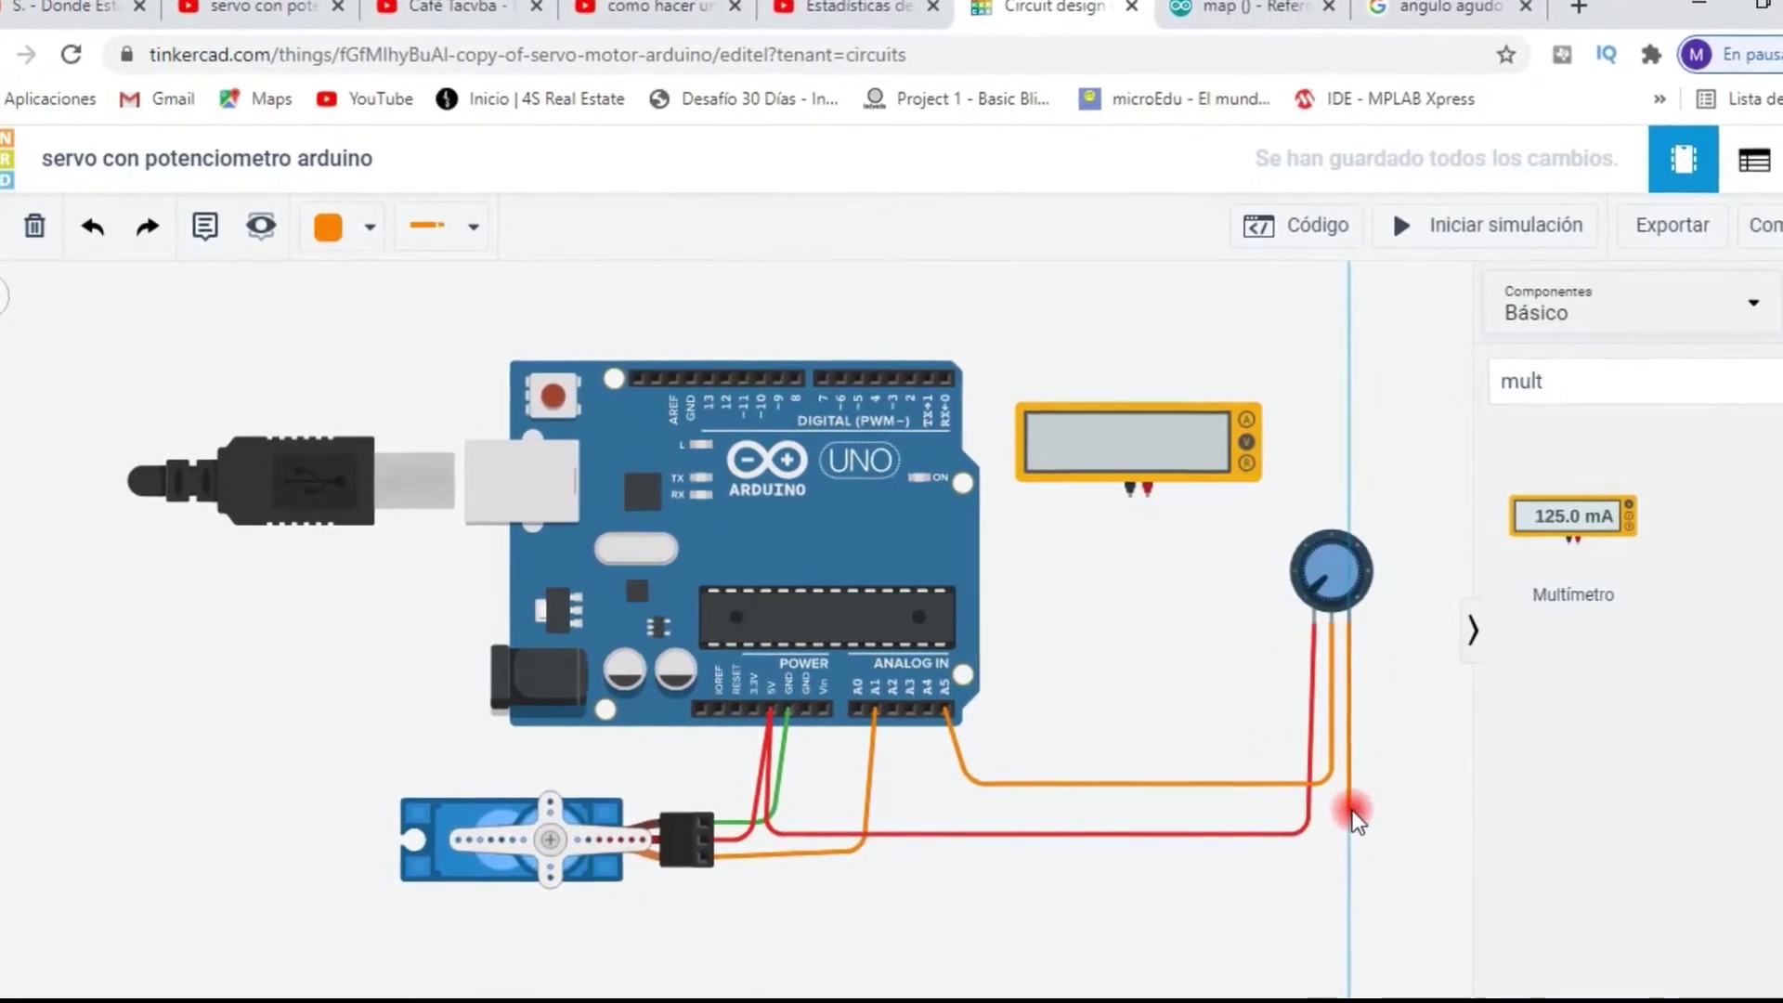
pyautogui.click(1356, 810)
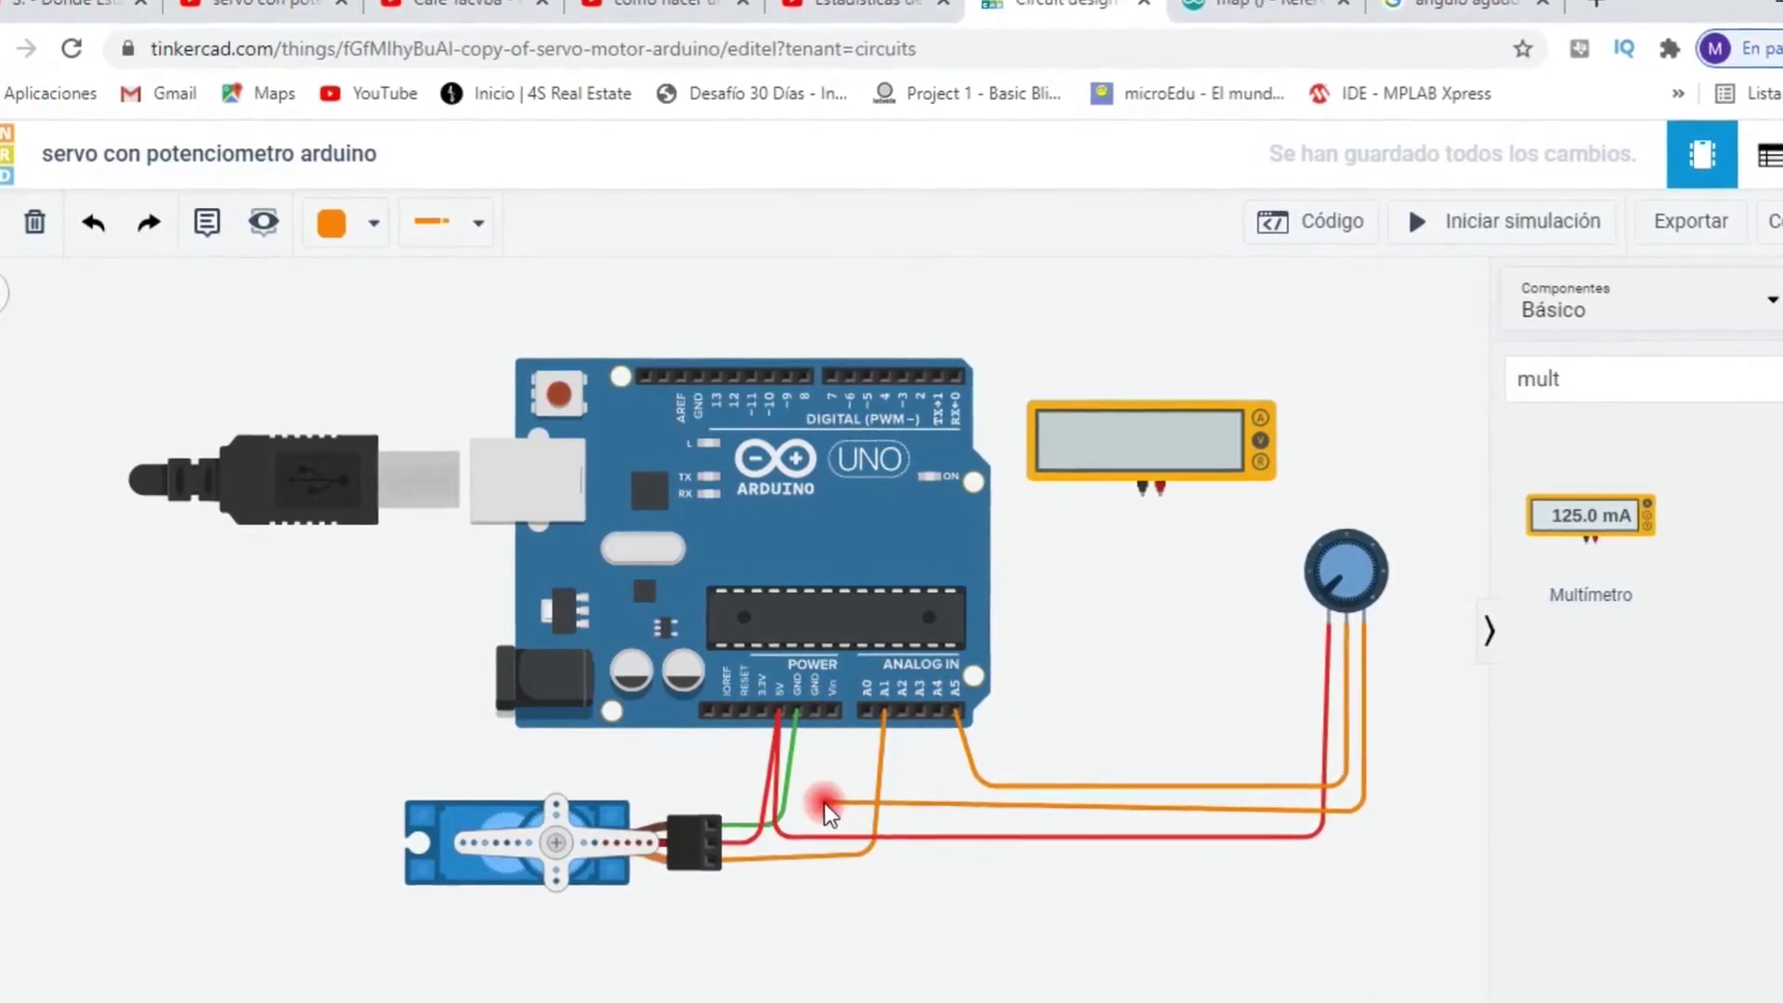
pyautogui.click(822, 802)
pyautogui.click(815, 711)
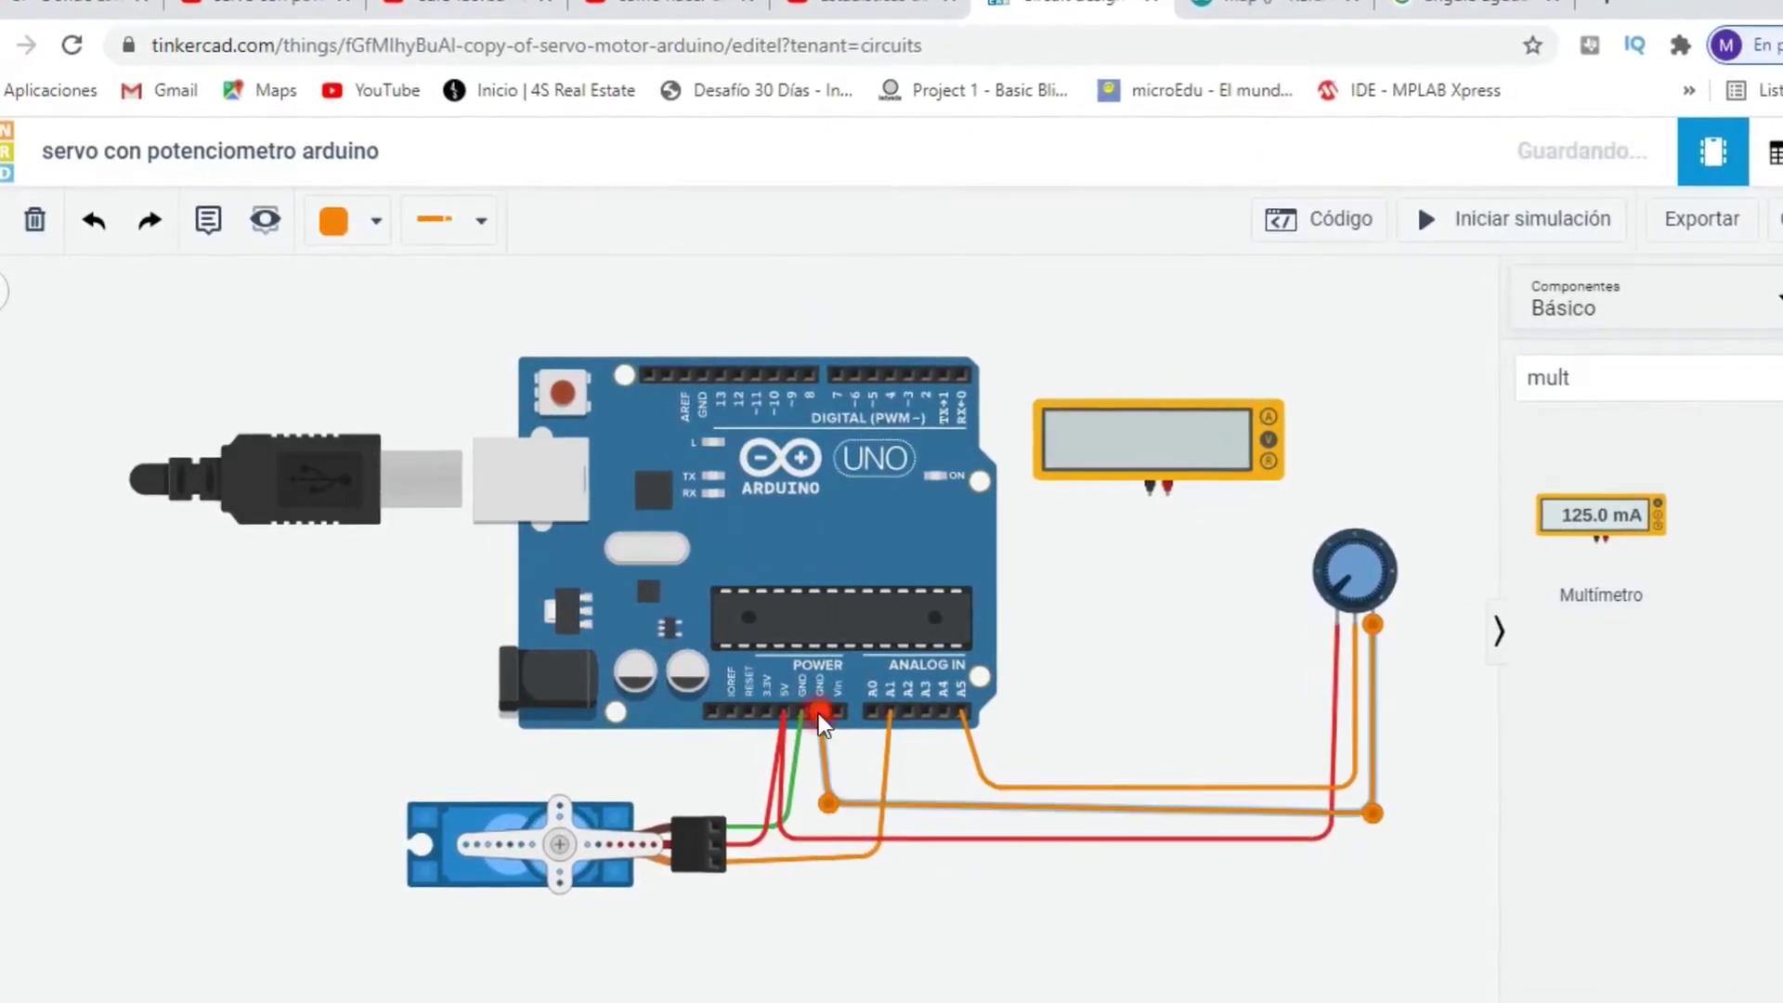
pyautogui.click(374, 221)
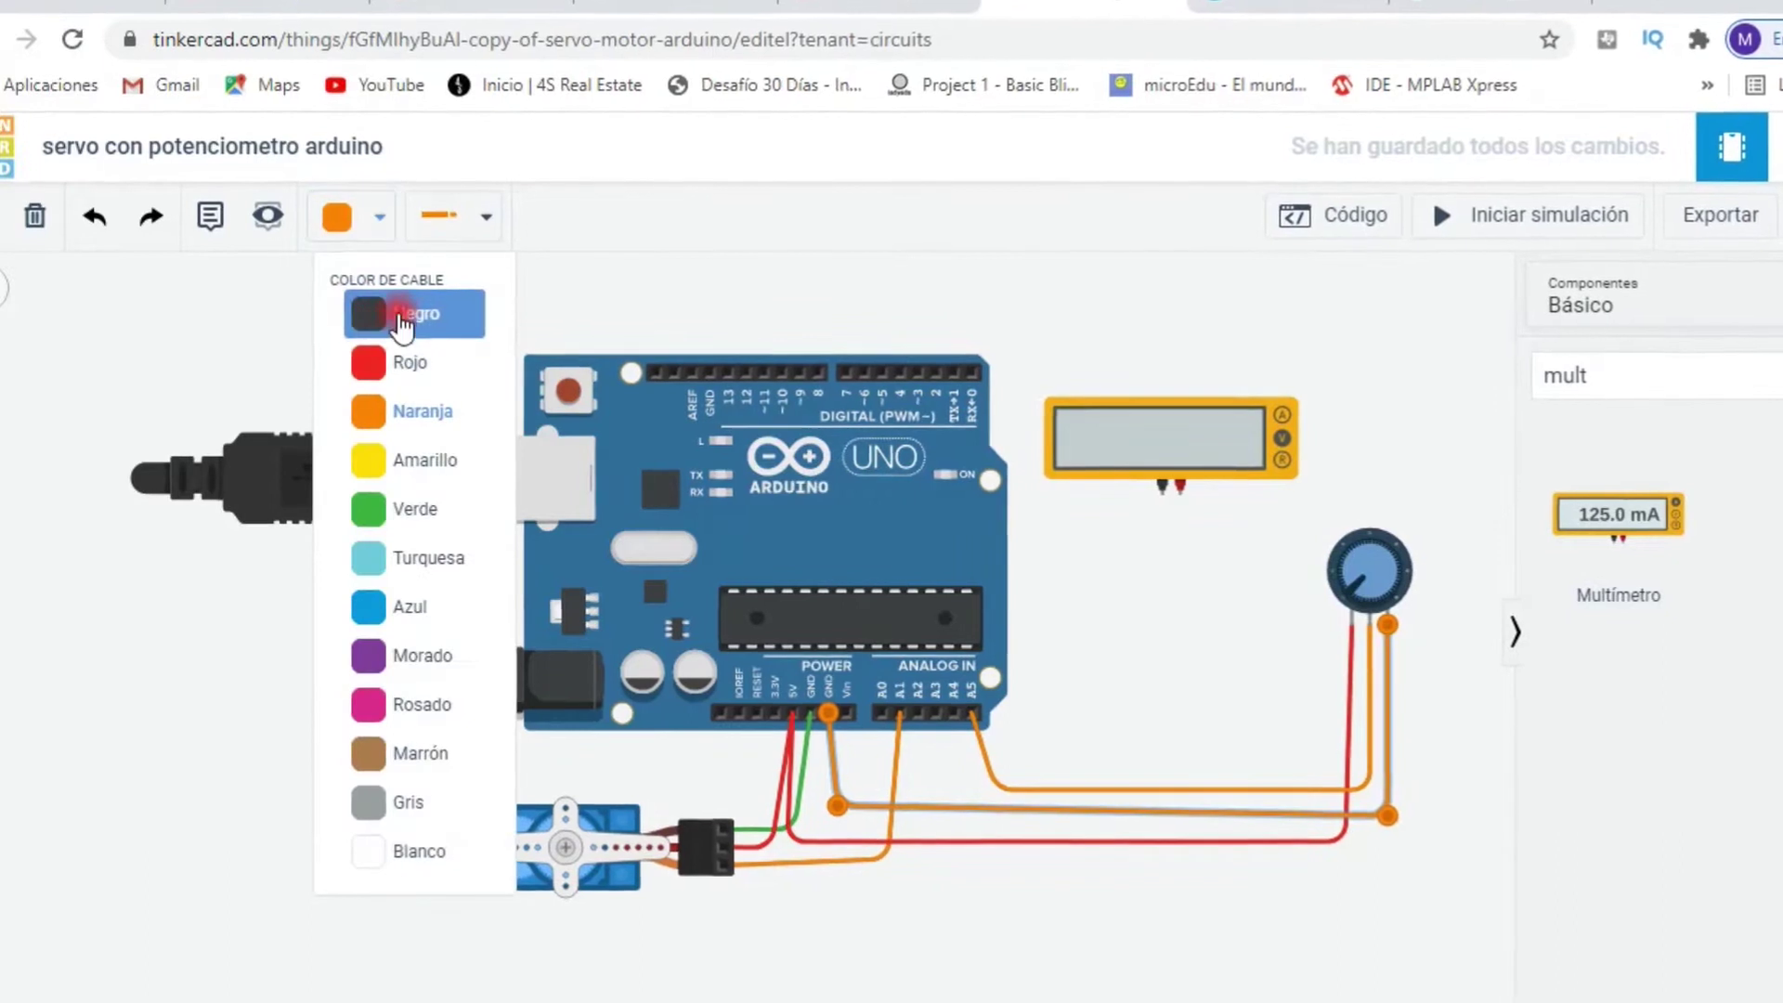
pyautogui.click(401, 316)
# - Change the colour of the wire between the potentiometer's wiper and A5 to green
pyautogui.click(1370, 757)
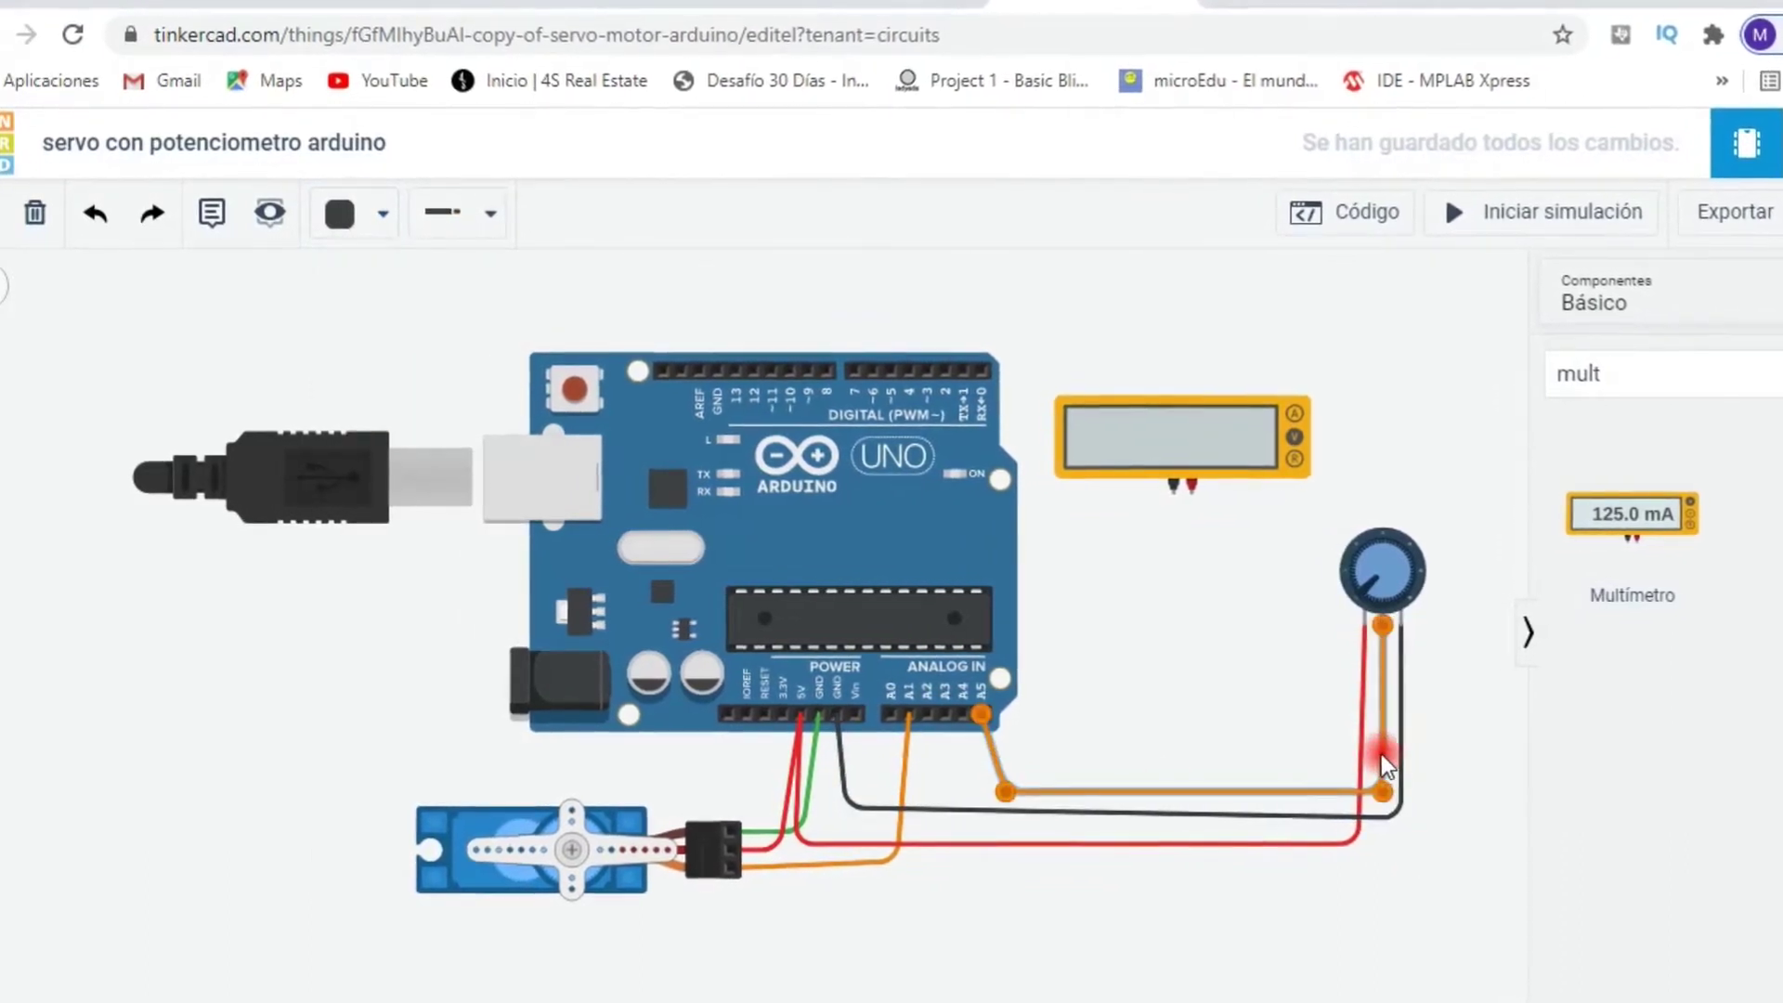
pyautogui.click(382, 213)
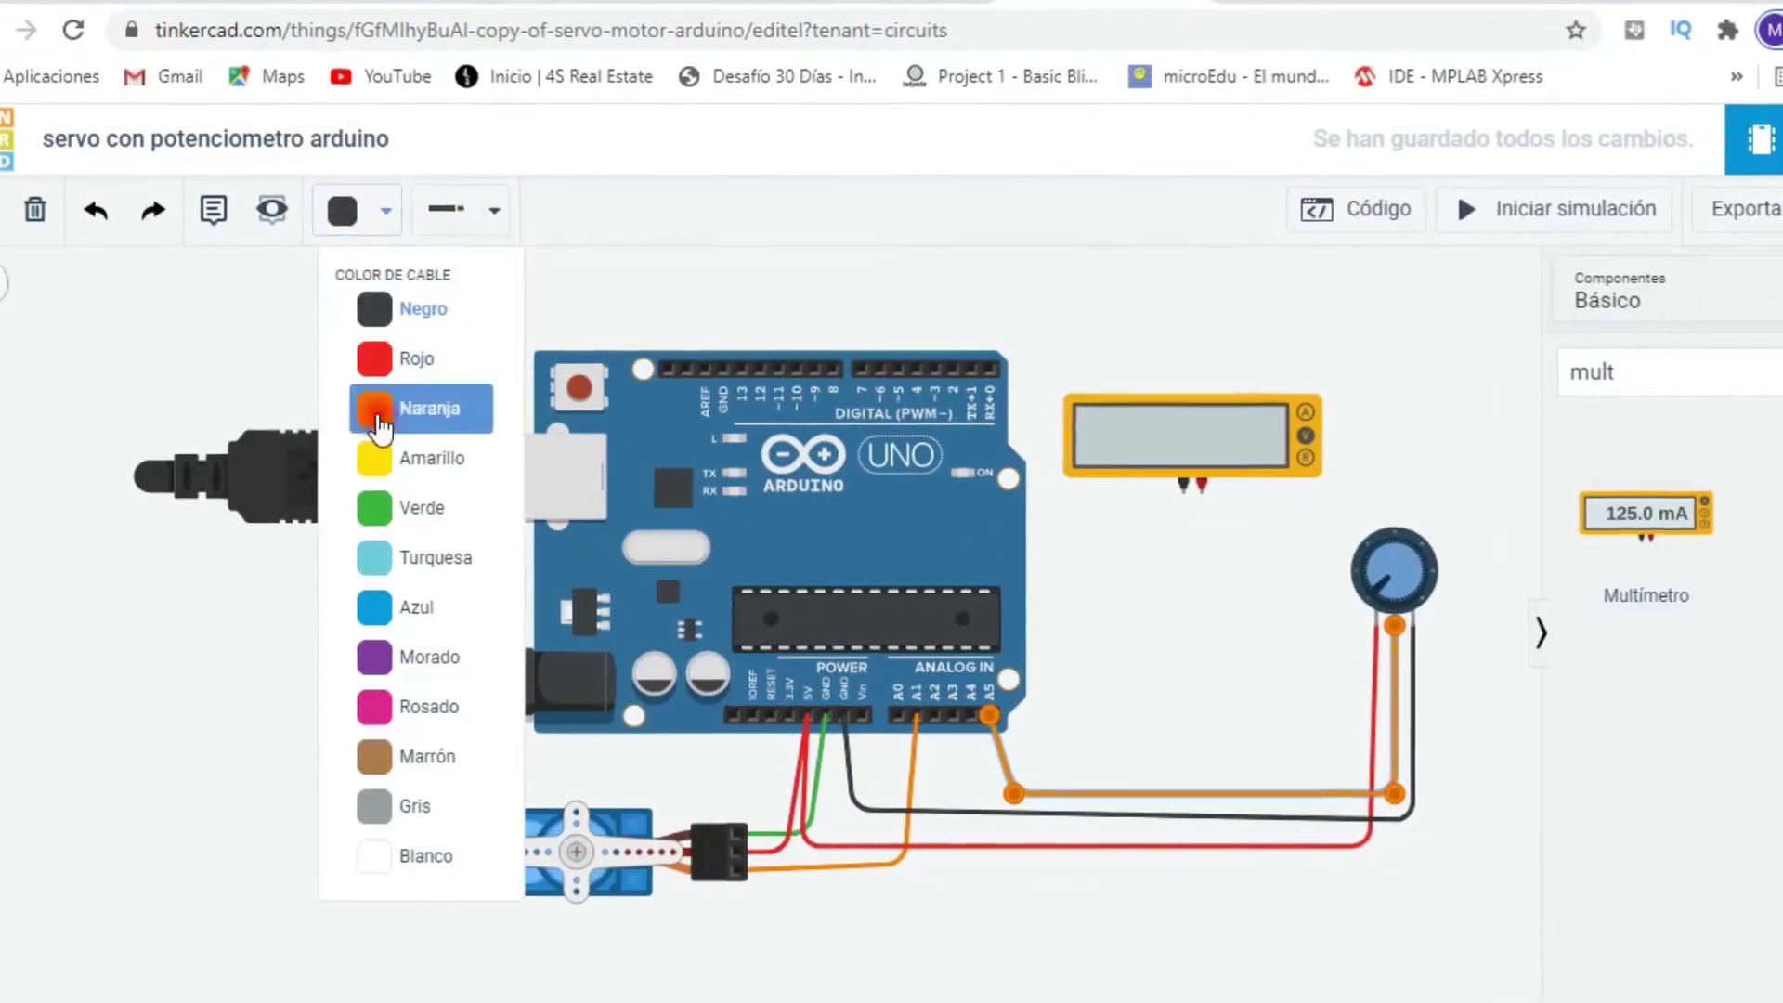
pyautogui.click(390, 507)
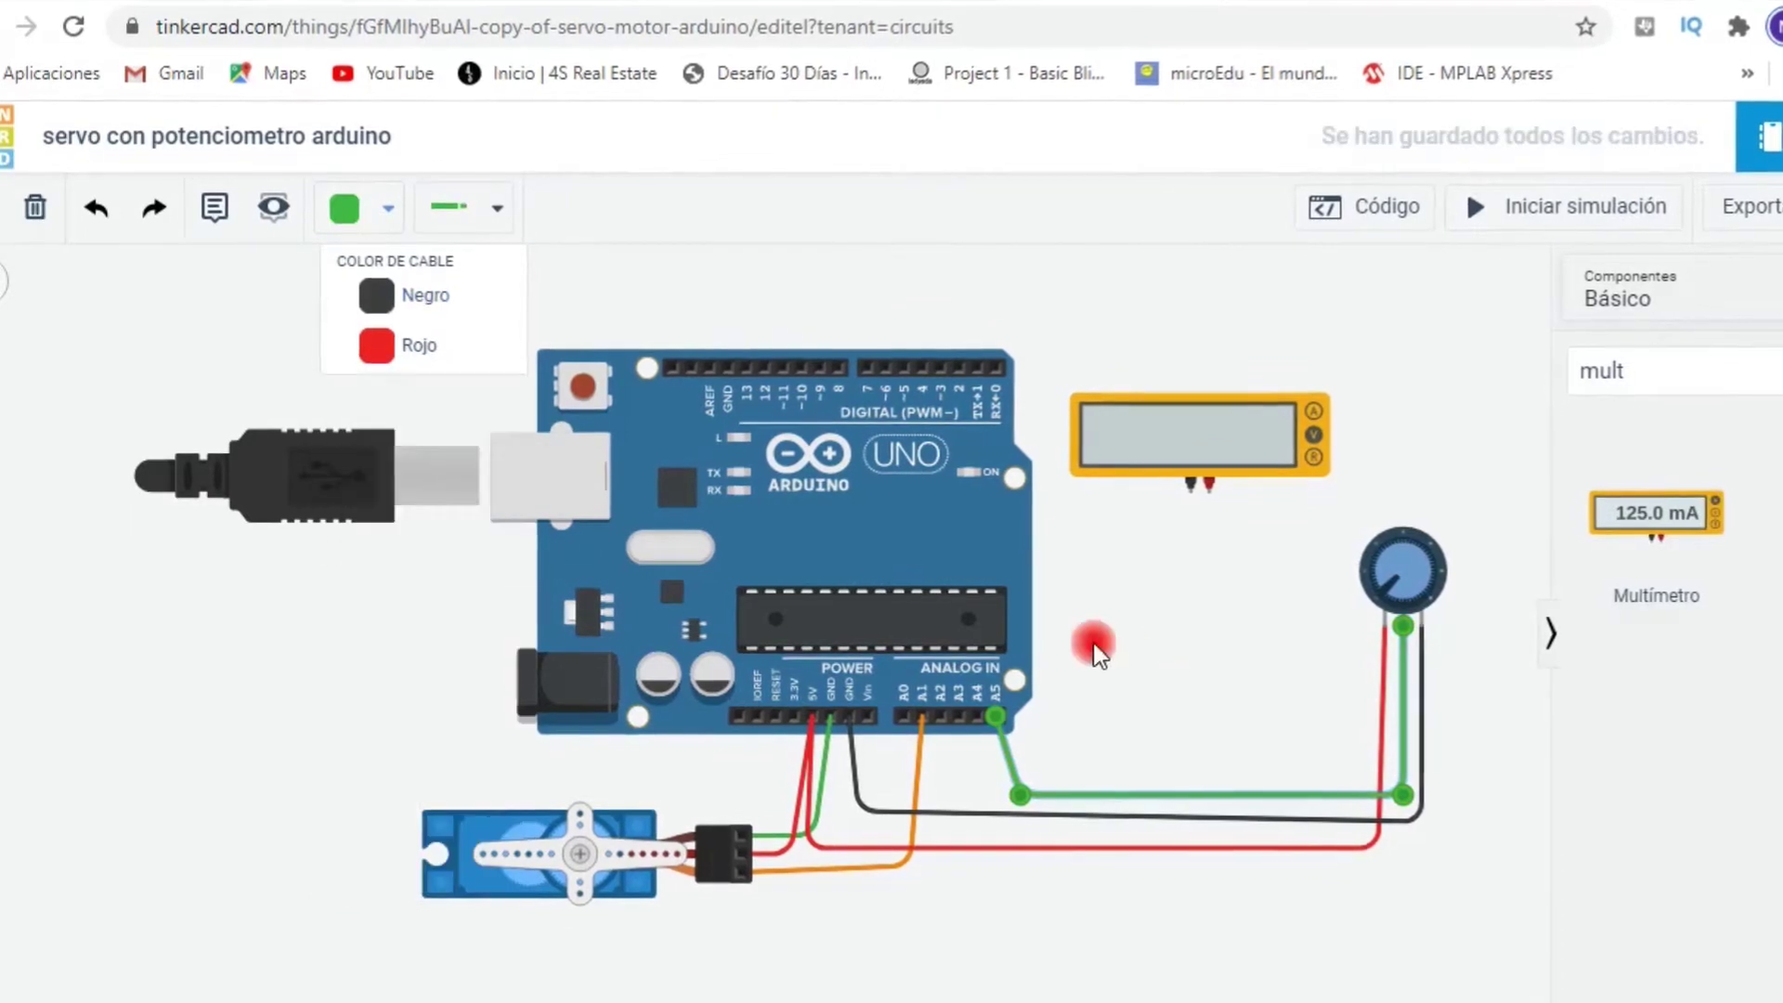
# - Wire the multimeter's negative terminal to the GND pin beside digital pin 13, routing it across the Arduino board
pyautogui.click(1202, 489)
pyautogui.click(1201, 527)
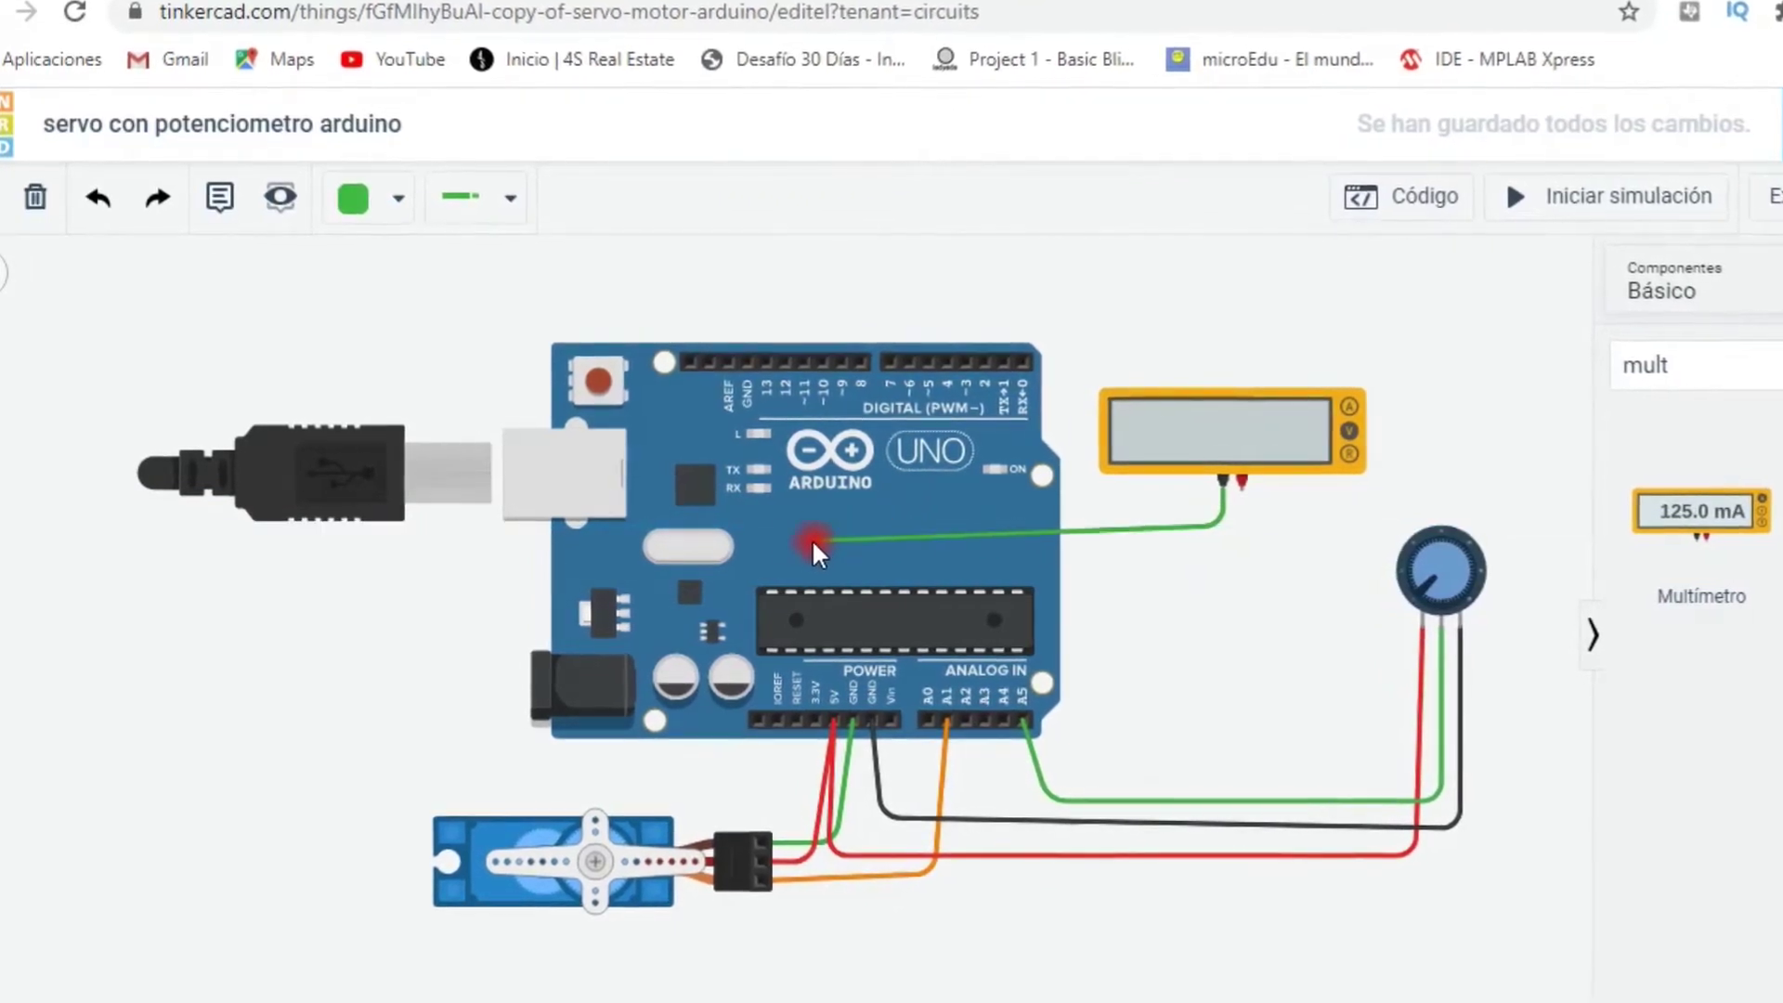
pyautogui.click(788, 534)
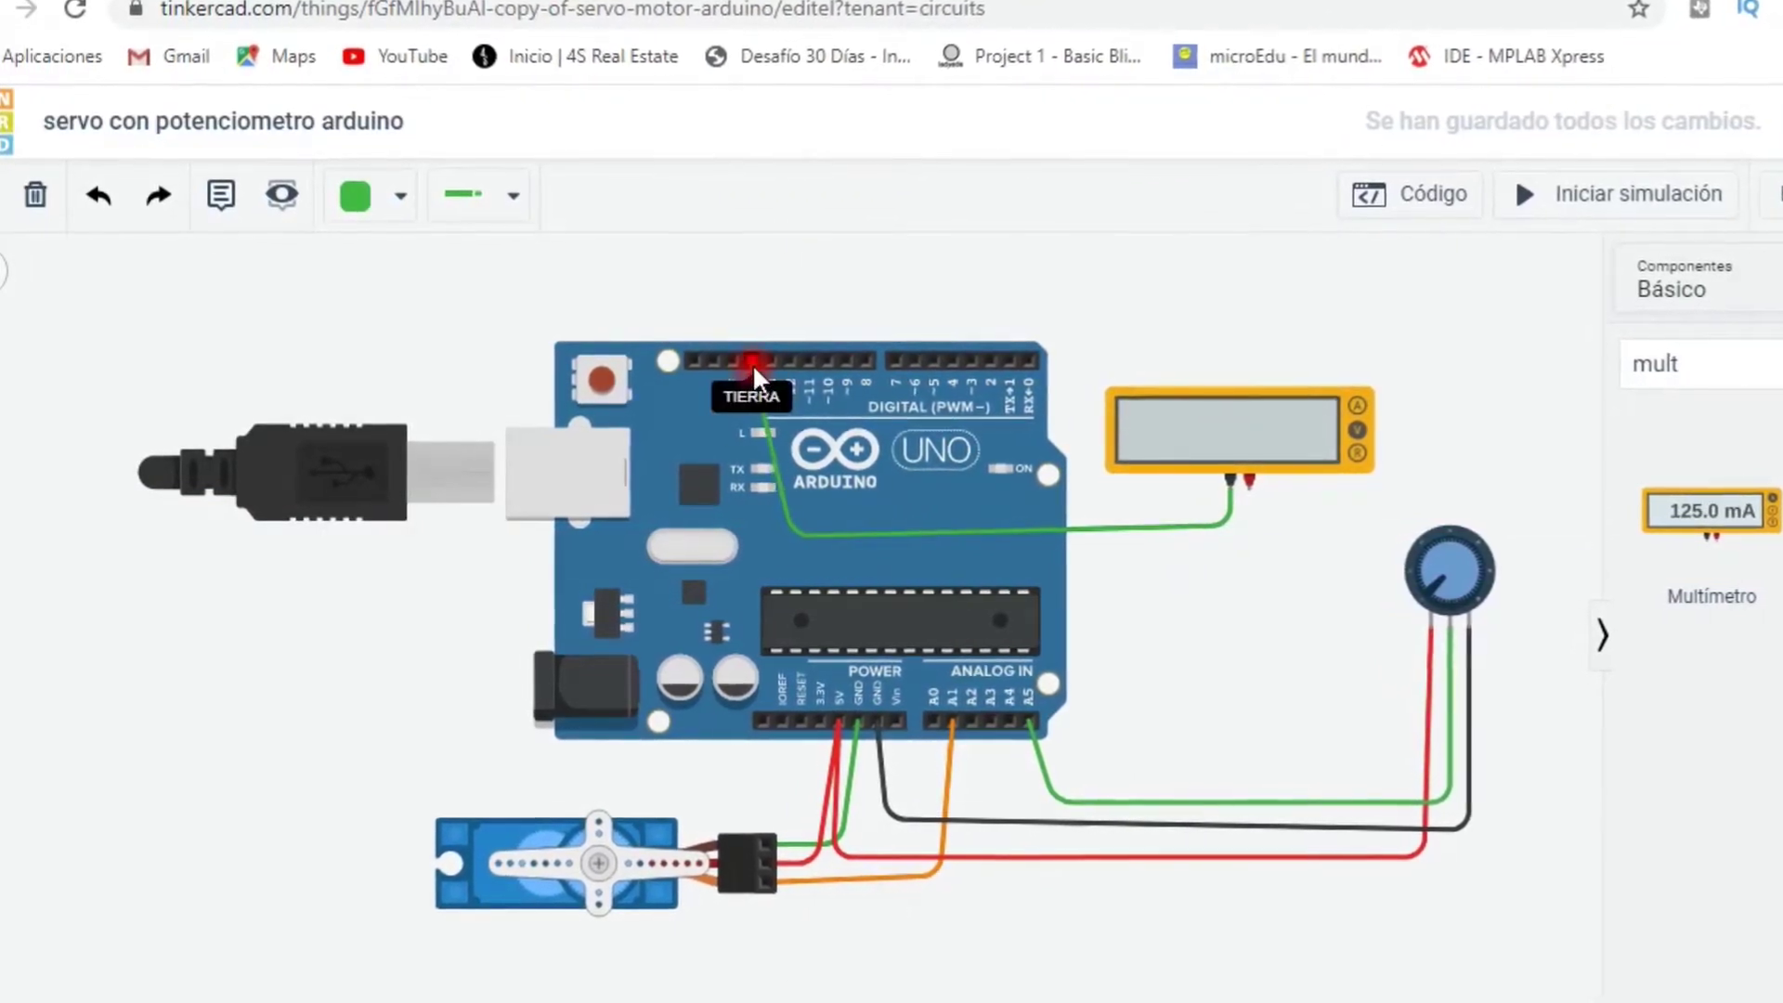
pyautogui.click(748, 362)
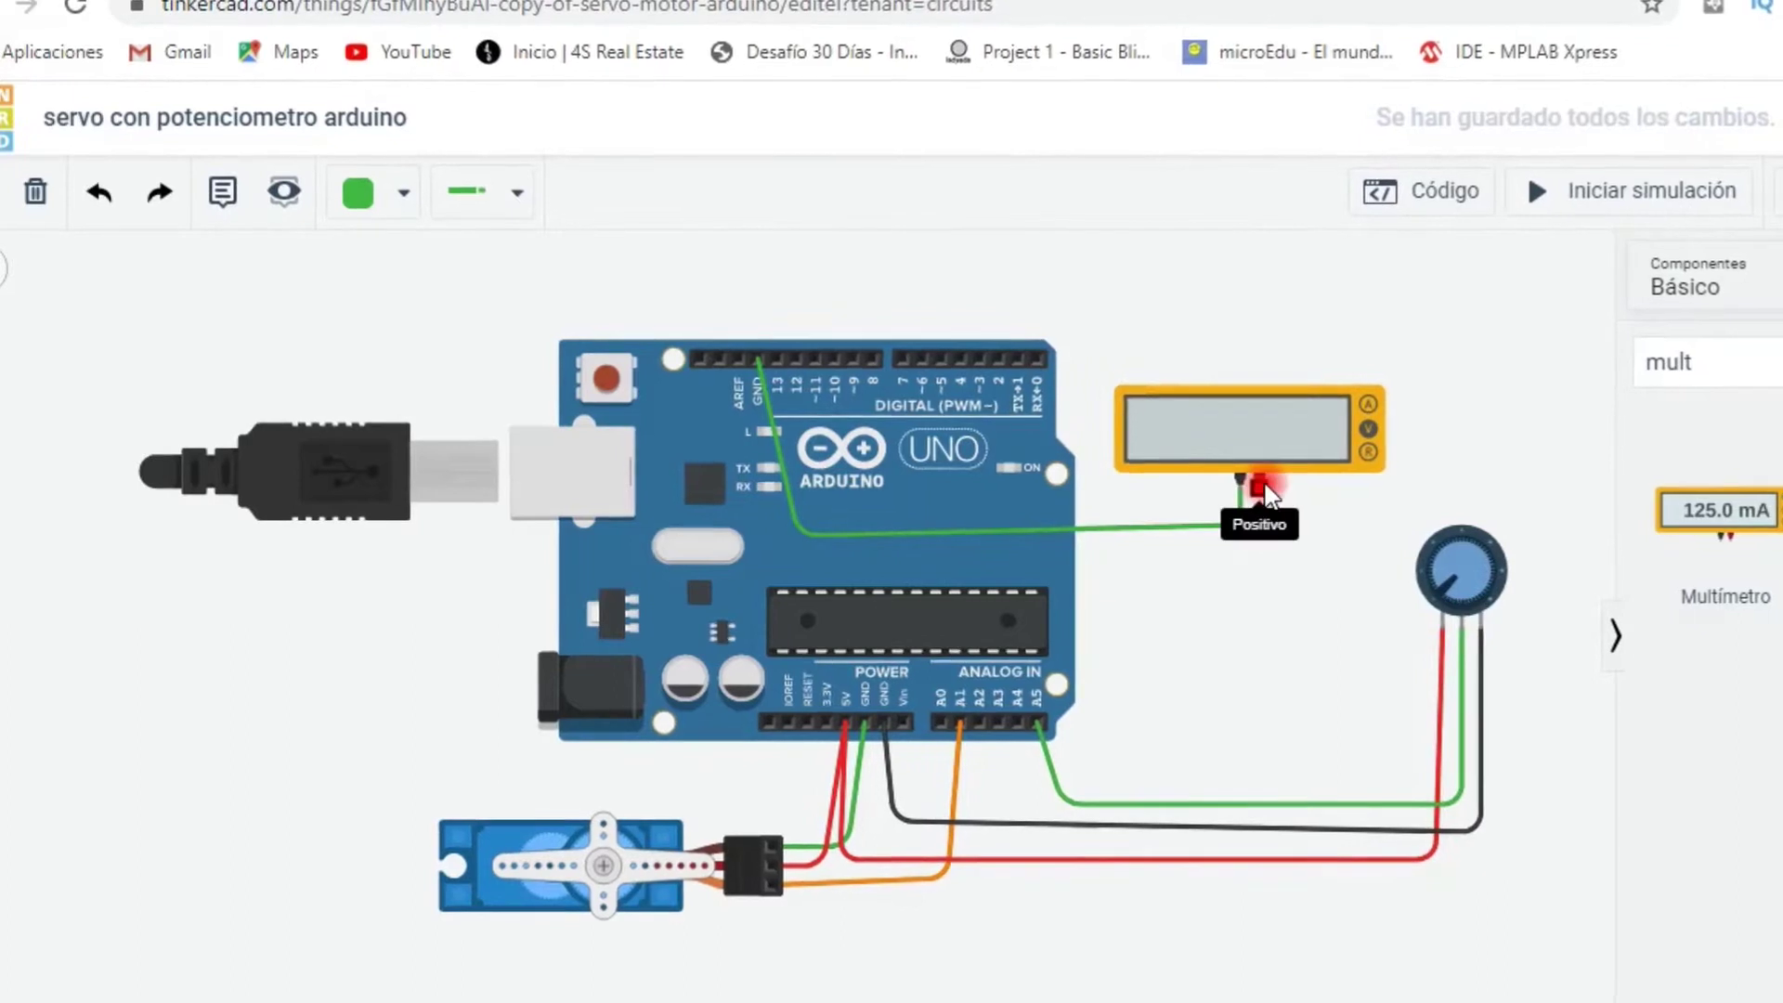
# - Wire the multimeter's positive terminal to the potentiometer's wiper, routing the wire below the multimeter and across to the potentiometer
pyautogui.click(1262, 488)
pyautogui.click(1277, 681)
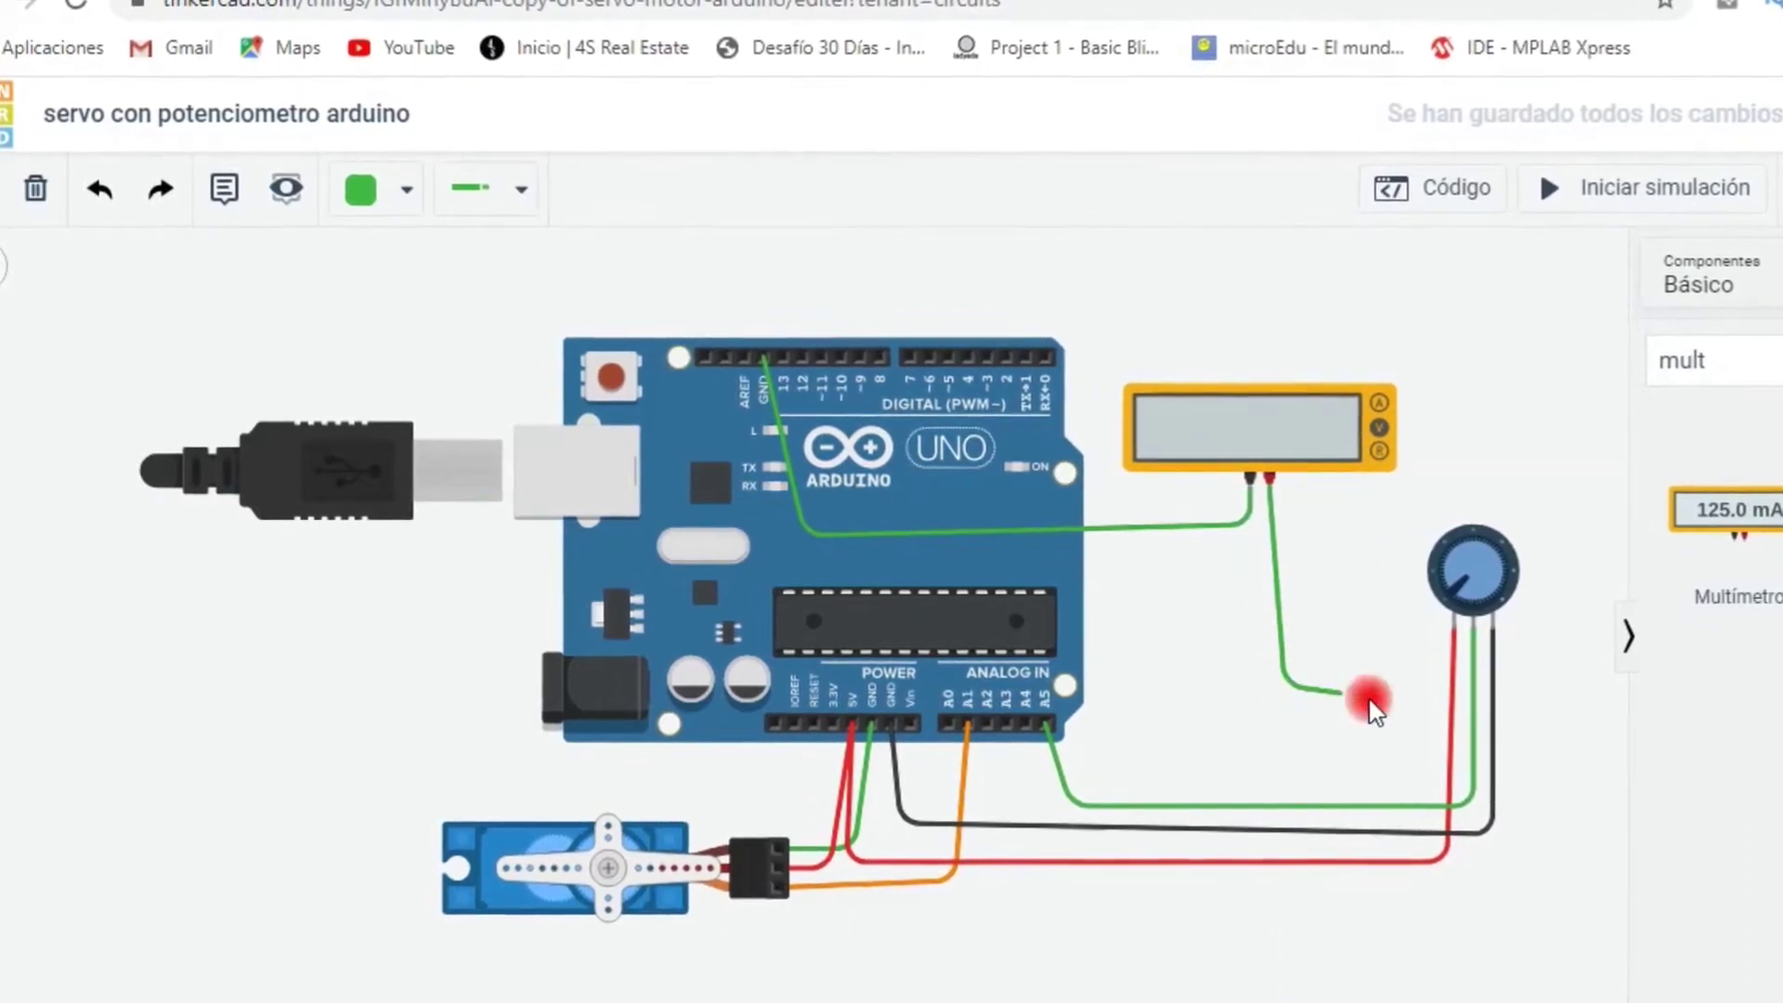
pyautogui.click(1468, 678)
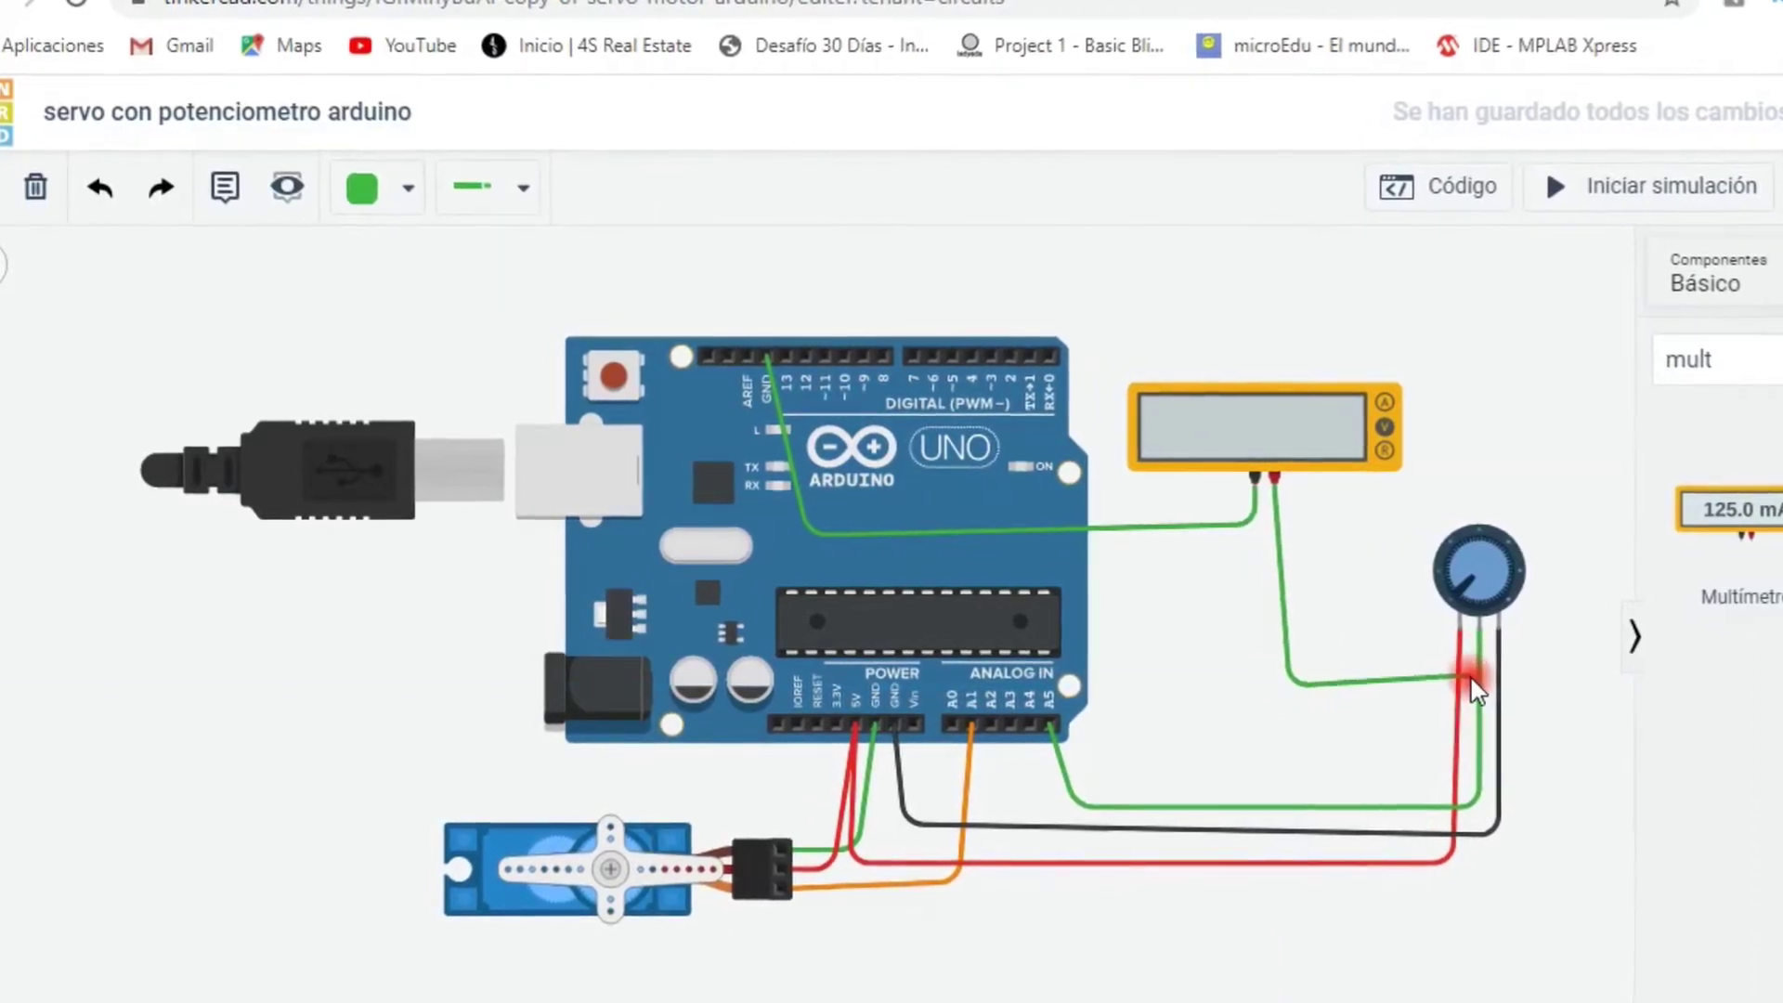
pyautogui.click(1489, 622)
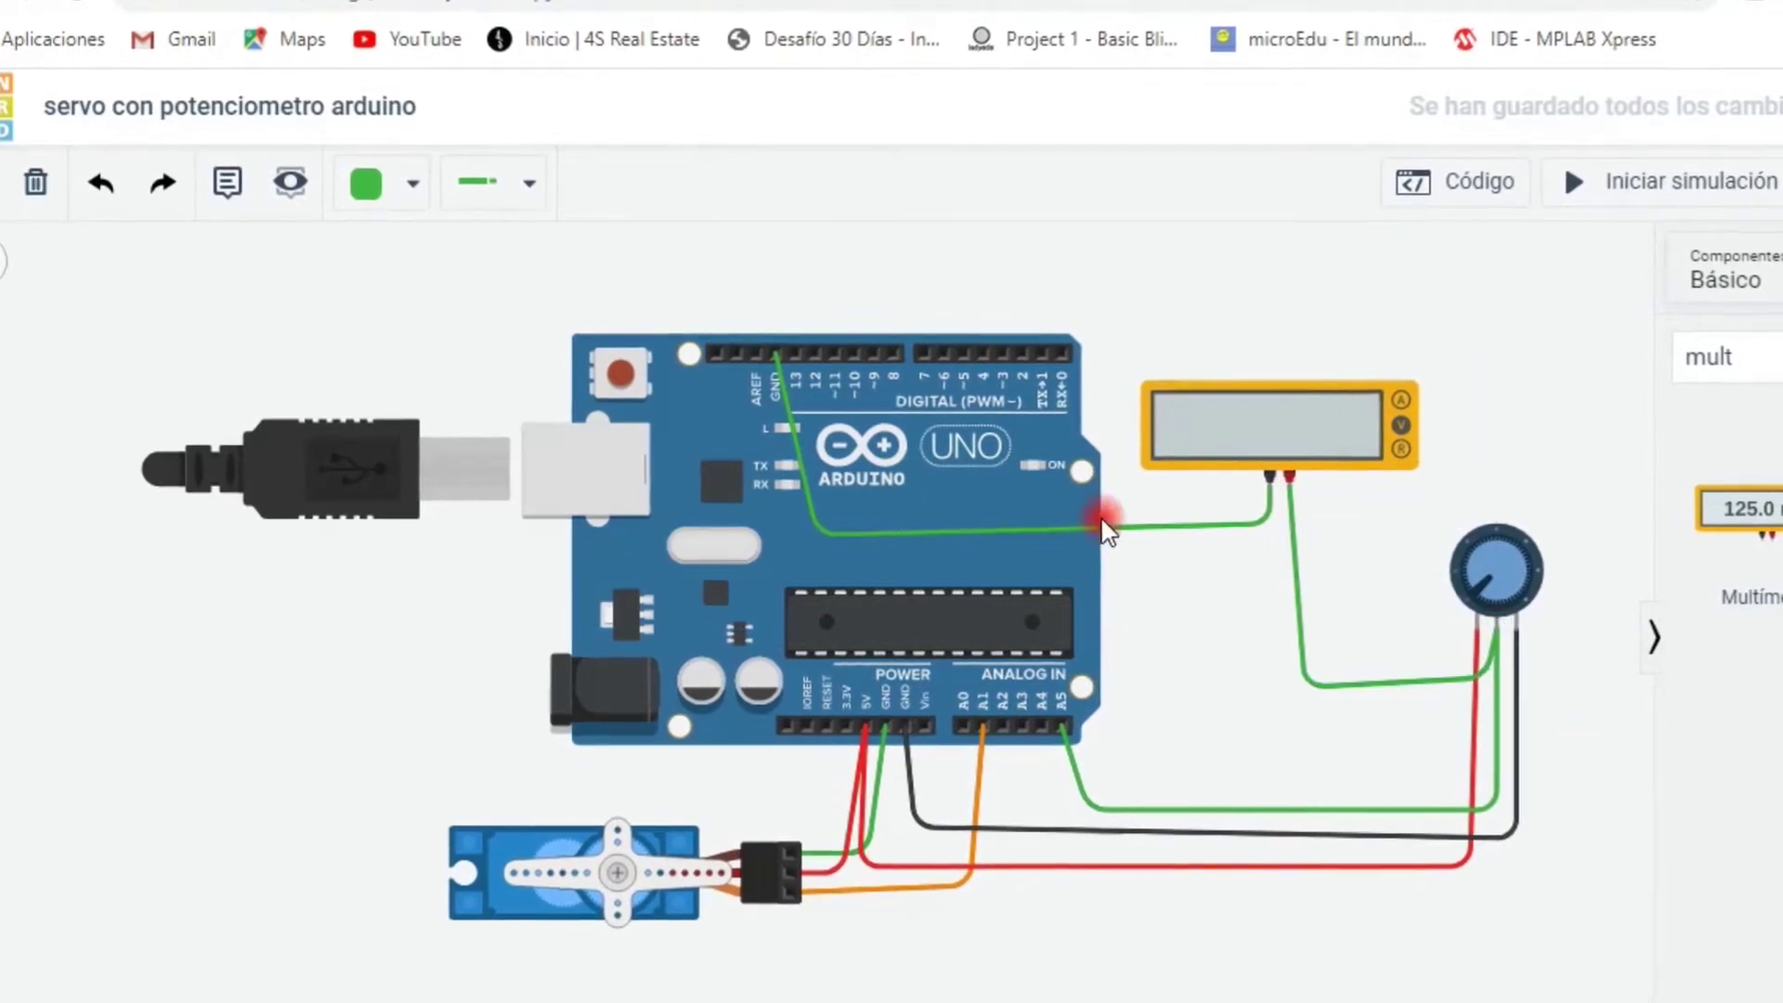
# - Change the colour of the multimeter's negative wire and of the microservo's ground wire to black
pyautogui.click(1140, 533)
pyautogui.click(414, 184)
pyautogui.click(414, 278)
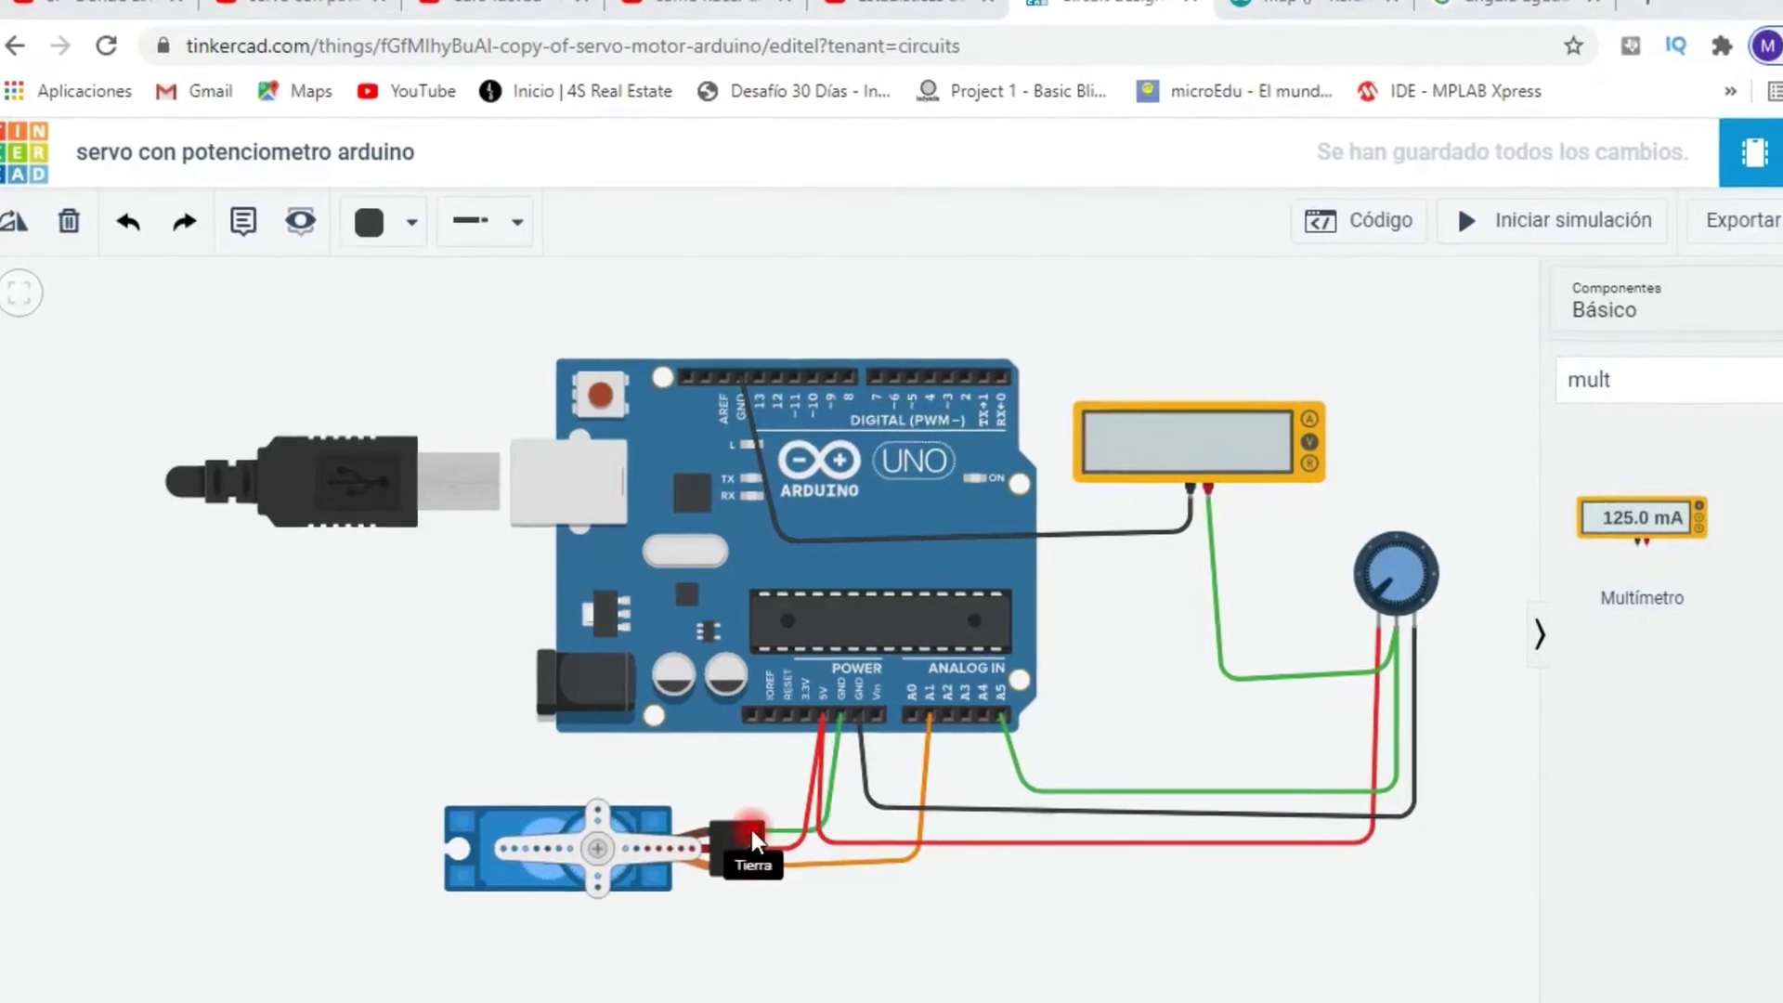
pyautogui.click(841, 773)
pyautogui.click(413, 223)
pyautogui.click(397, 298)
pyautogui.click(1280, 659)
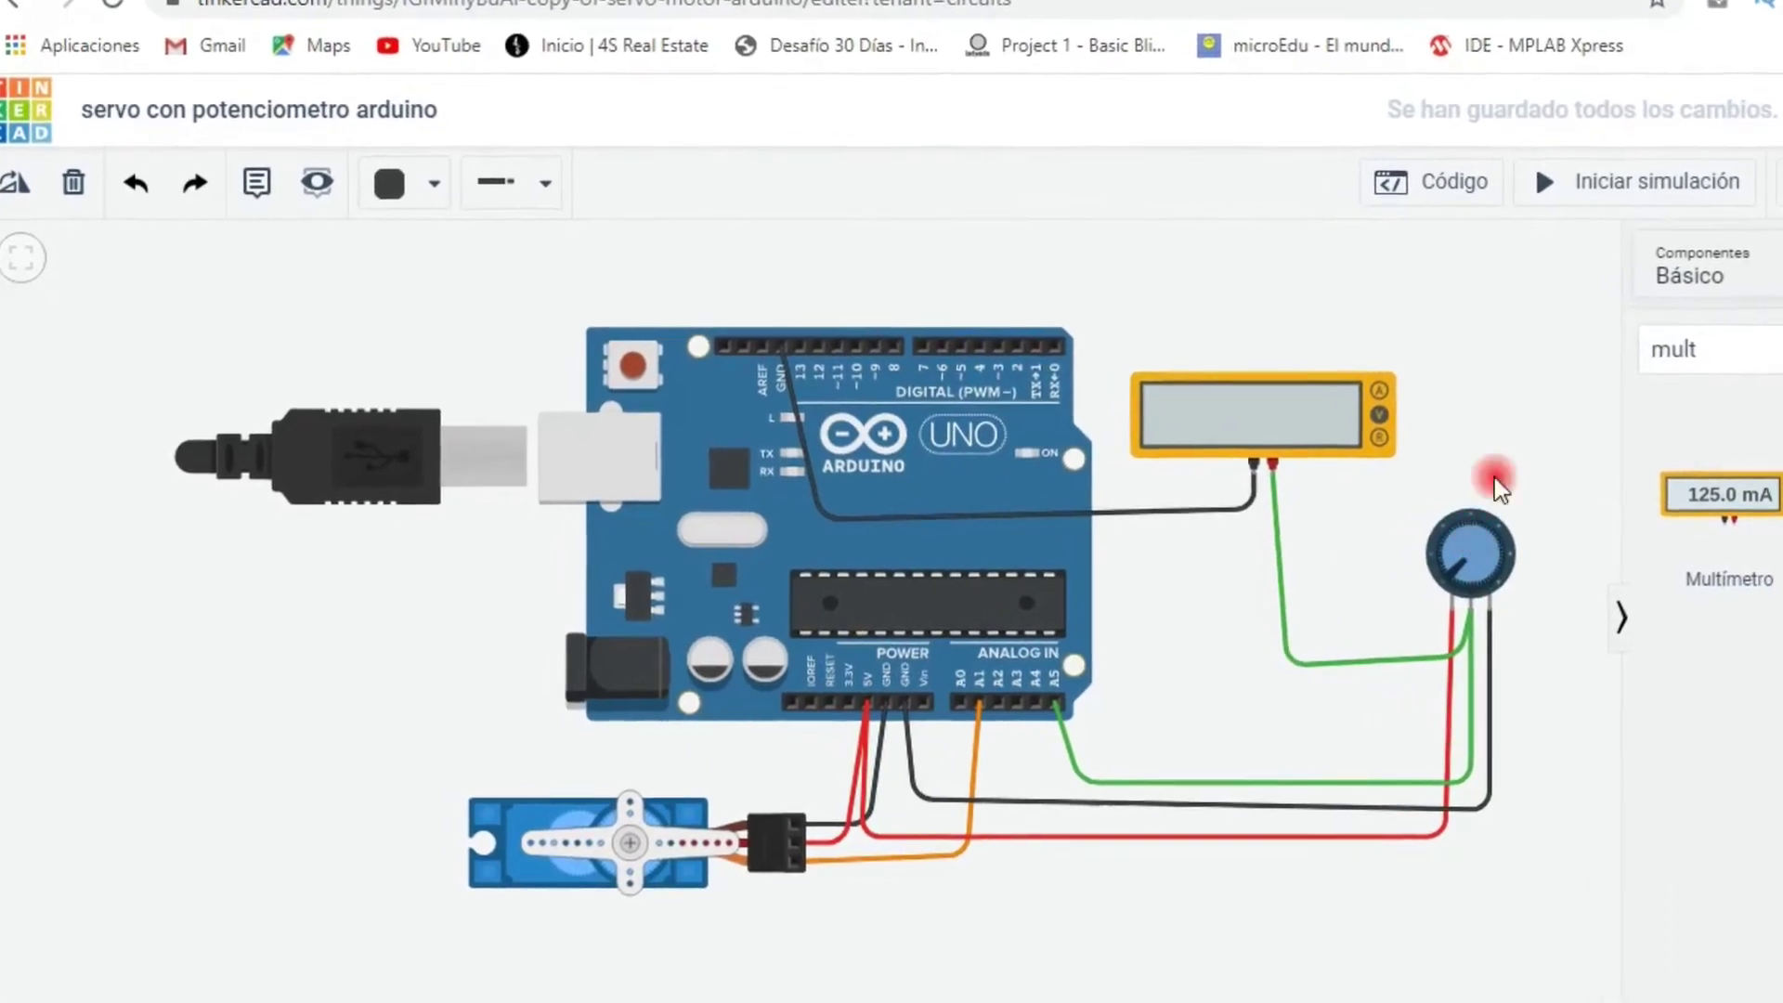
# - Run the simulation and turn the potentiometer's knob to check the wiper voltage on the multimeter
pyautogui.click(1537, 186)
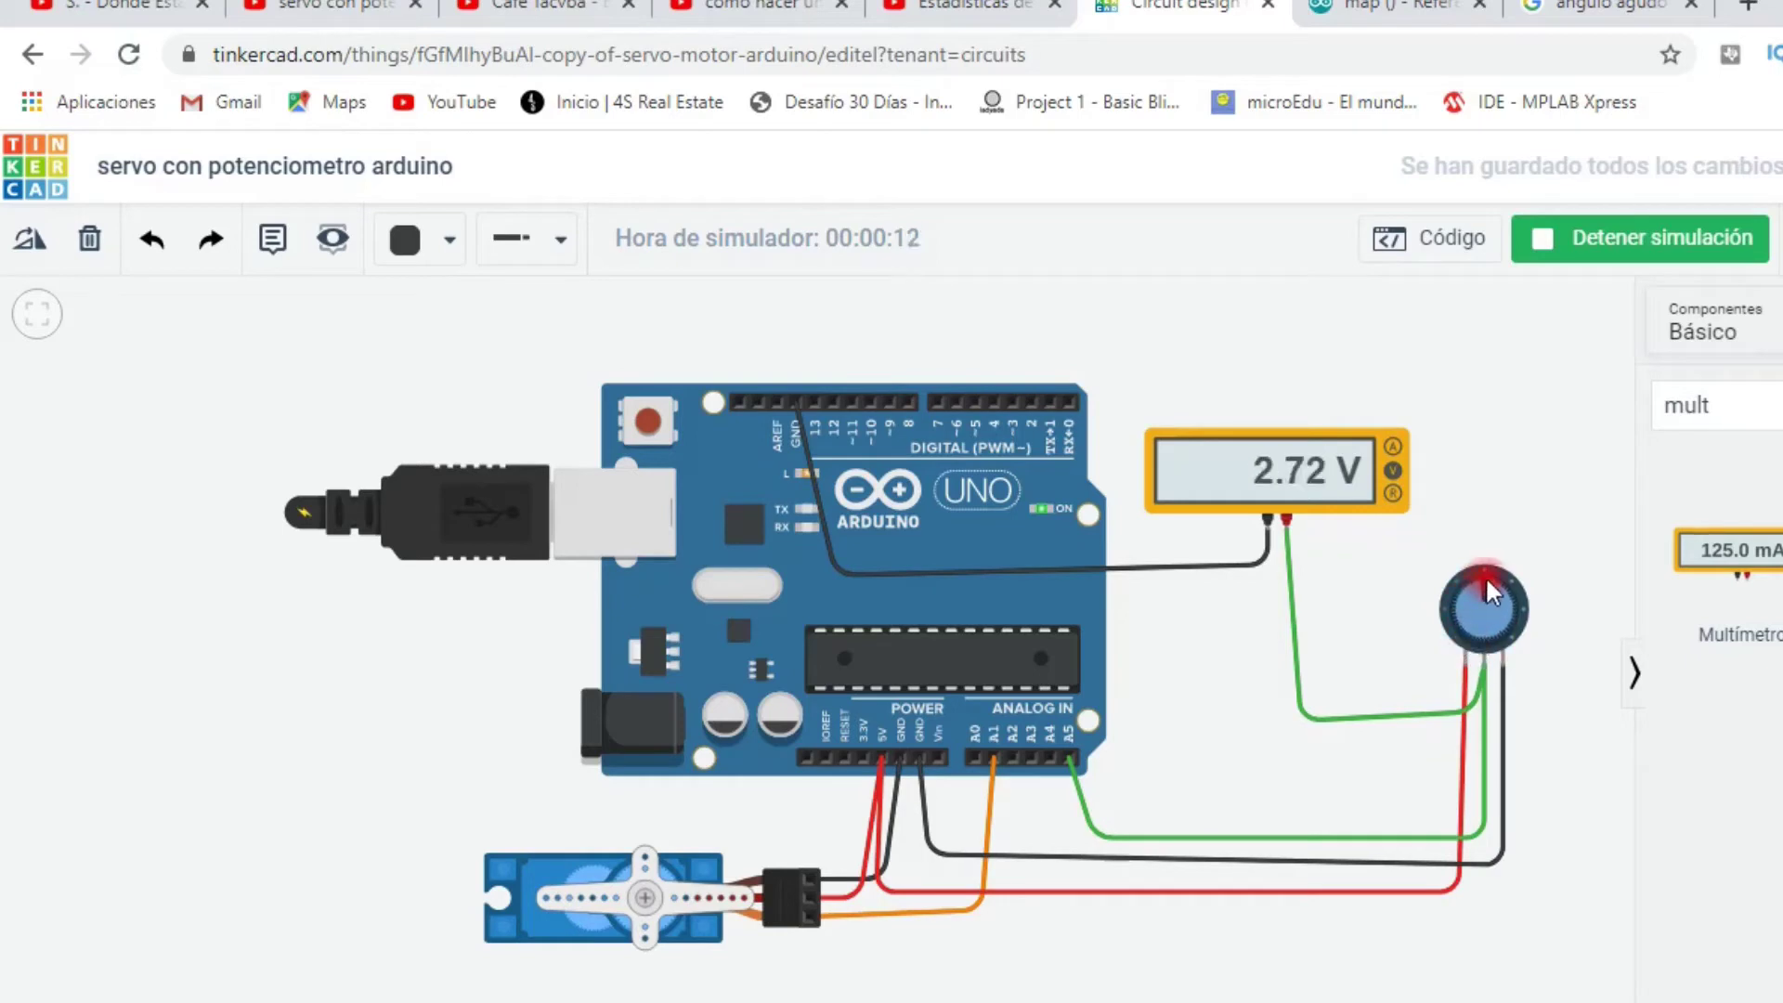
pyautogui.moveTo(1529, 650); pyautogui.dragTo(1498, 670)
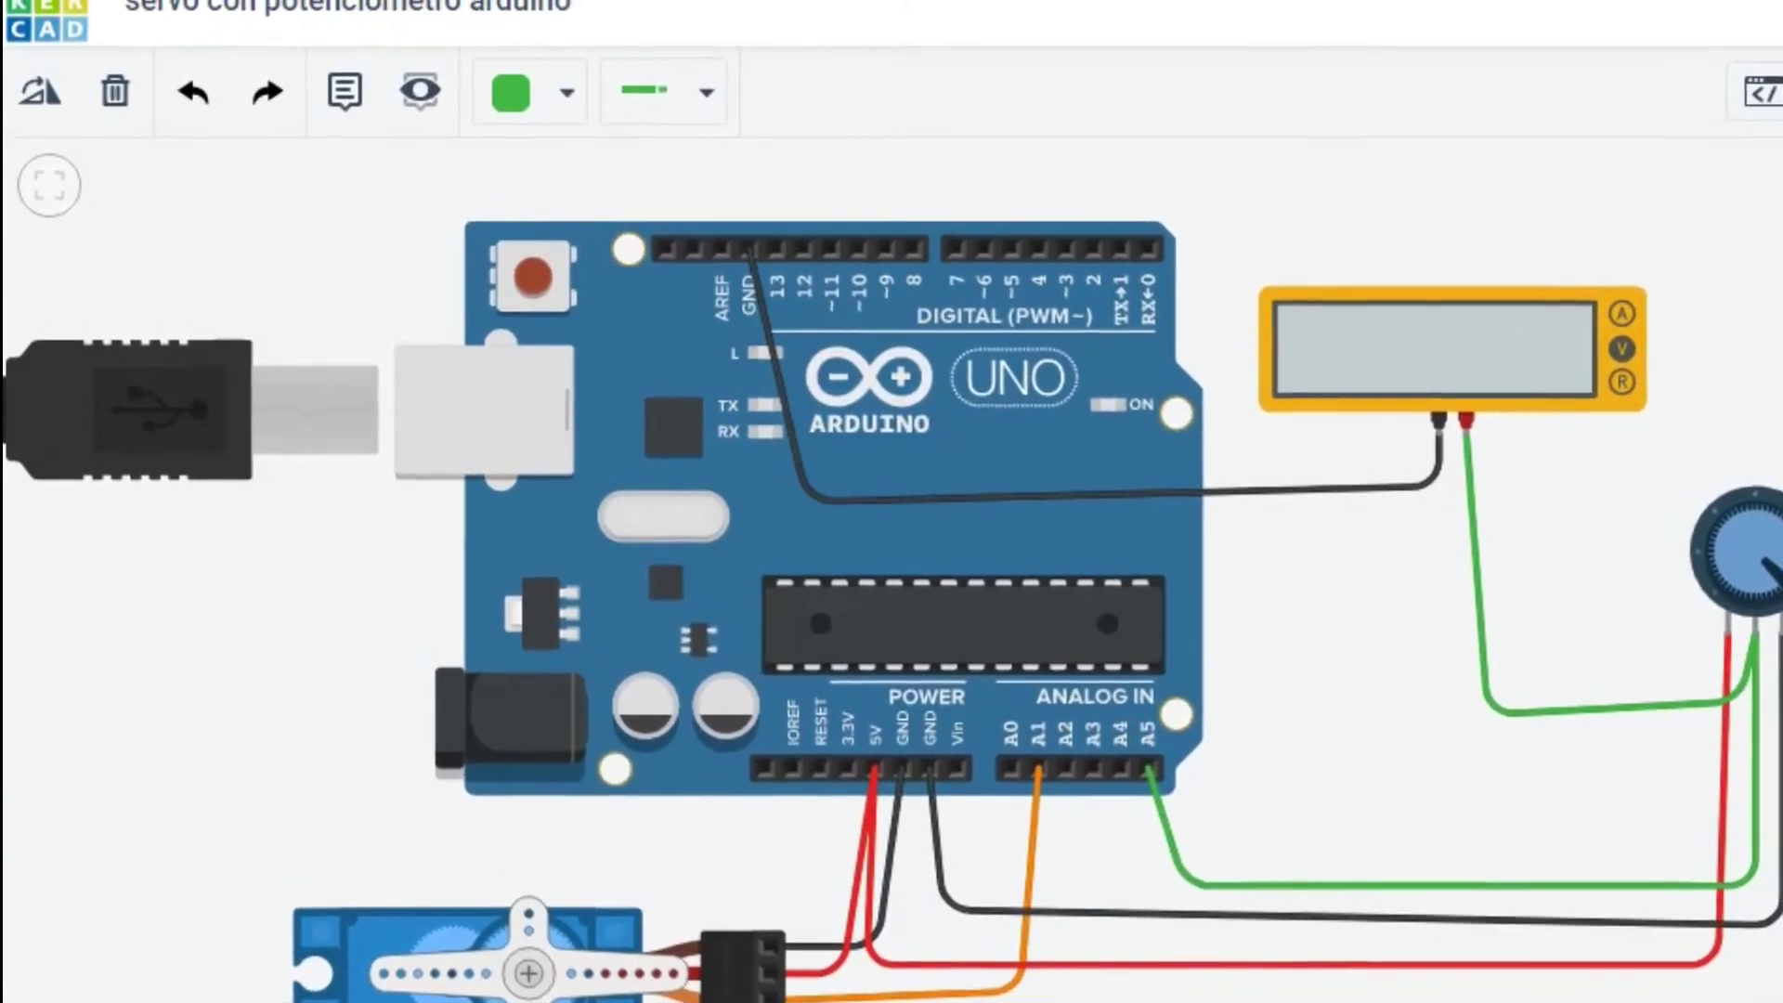
pyautogui.moveTo(965, 1002); pyautogui.dragTo(943, 938)
pyautogui.click(239, 764)
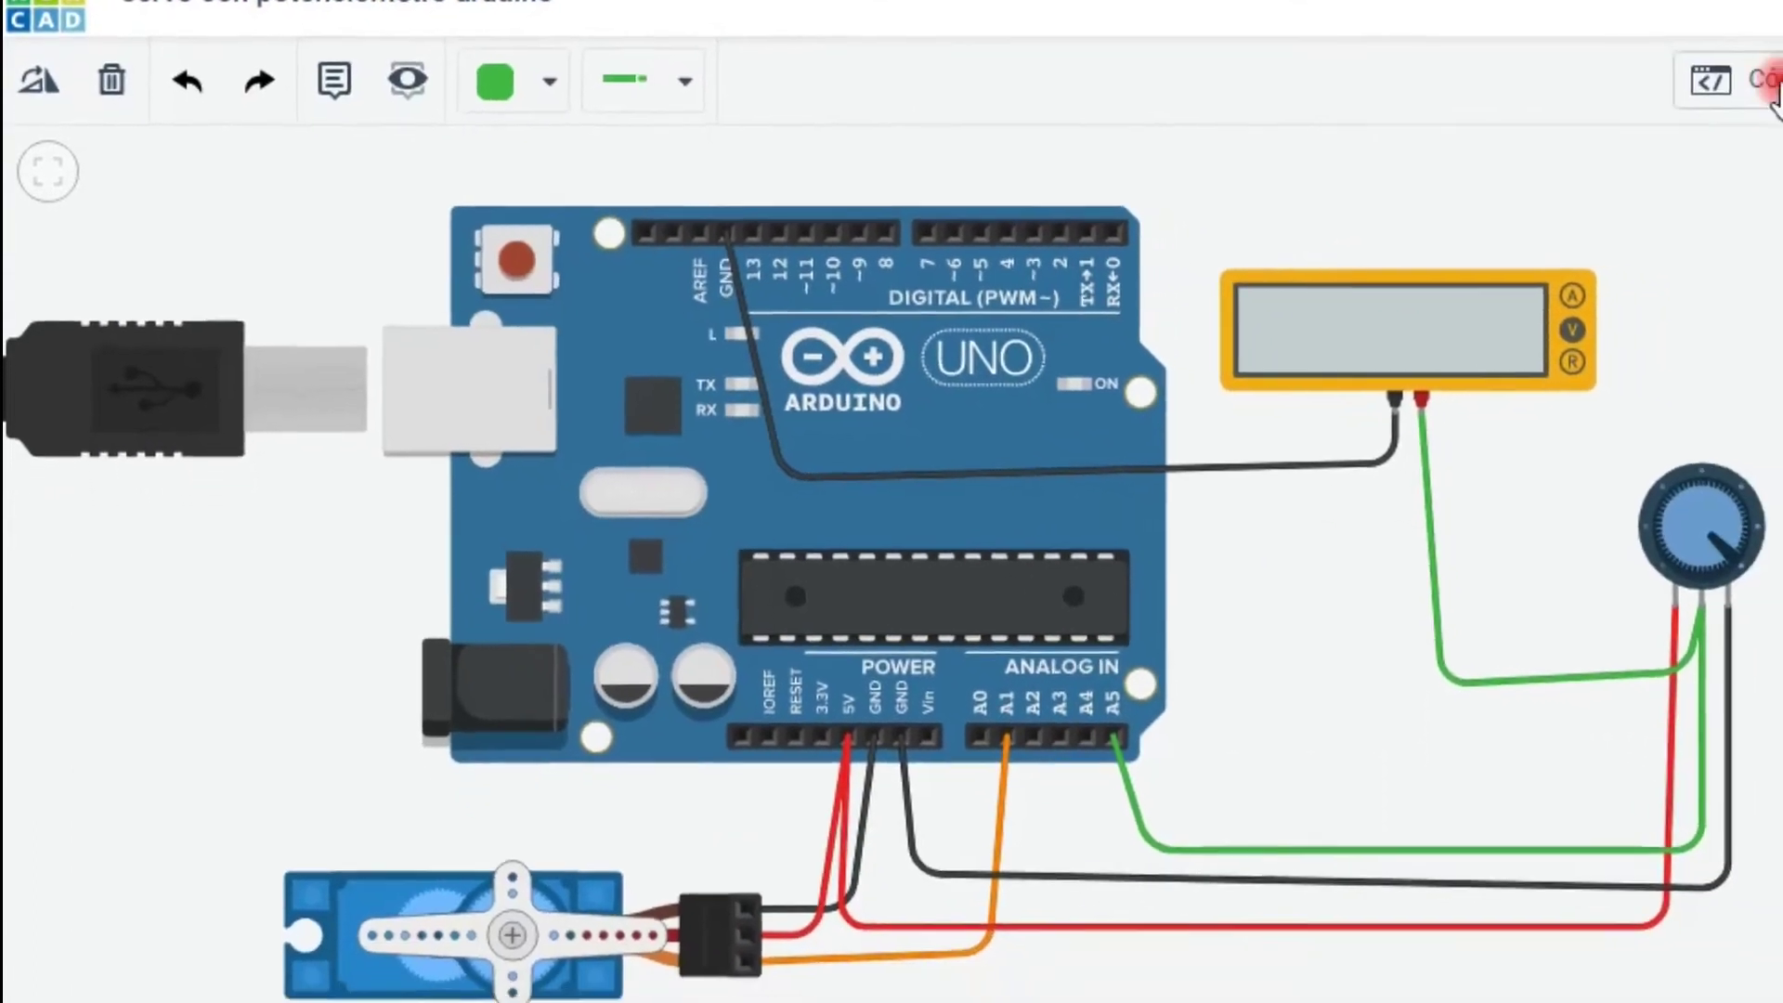
# - Open the Arduino's code editor and switch it from blocks to text, accepting the loss of the current blocks
pyautogui.click(1771, 88)
pyautogui.click(1732, 185)
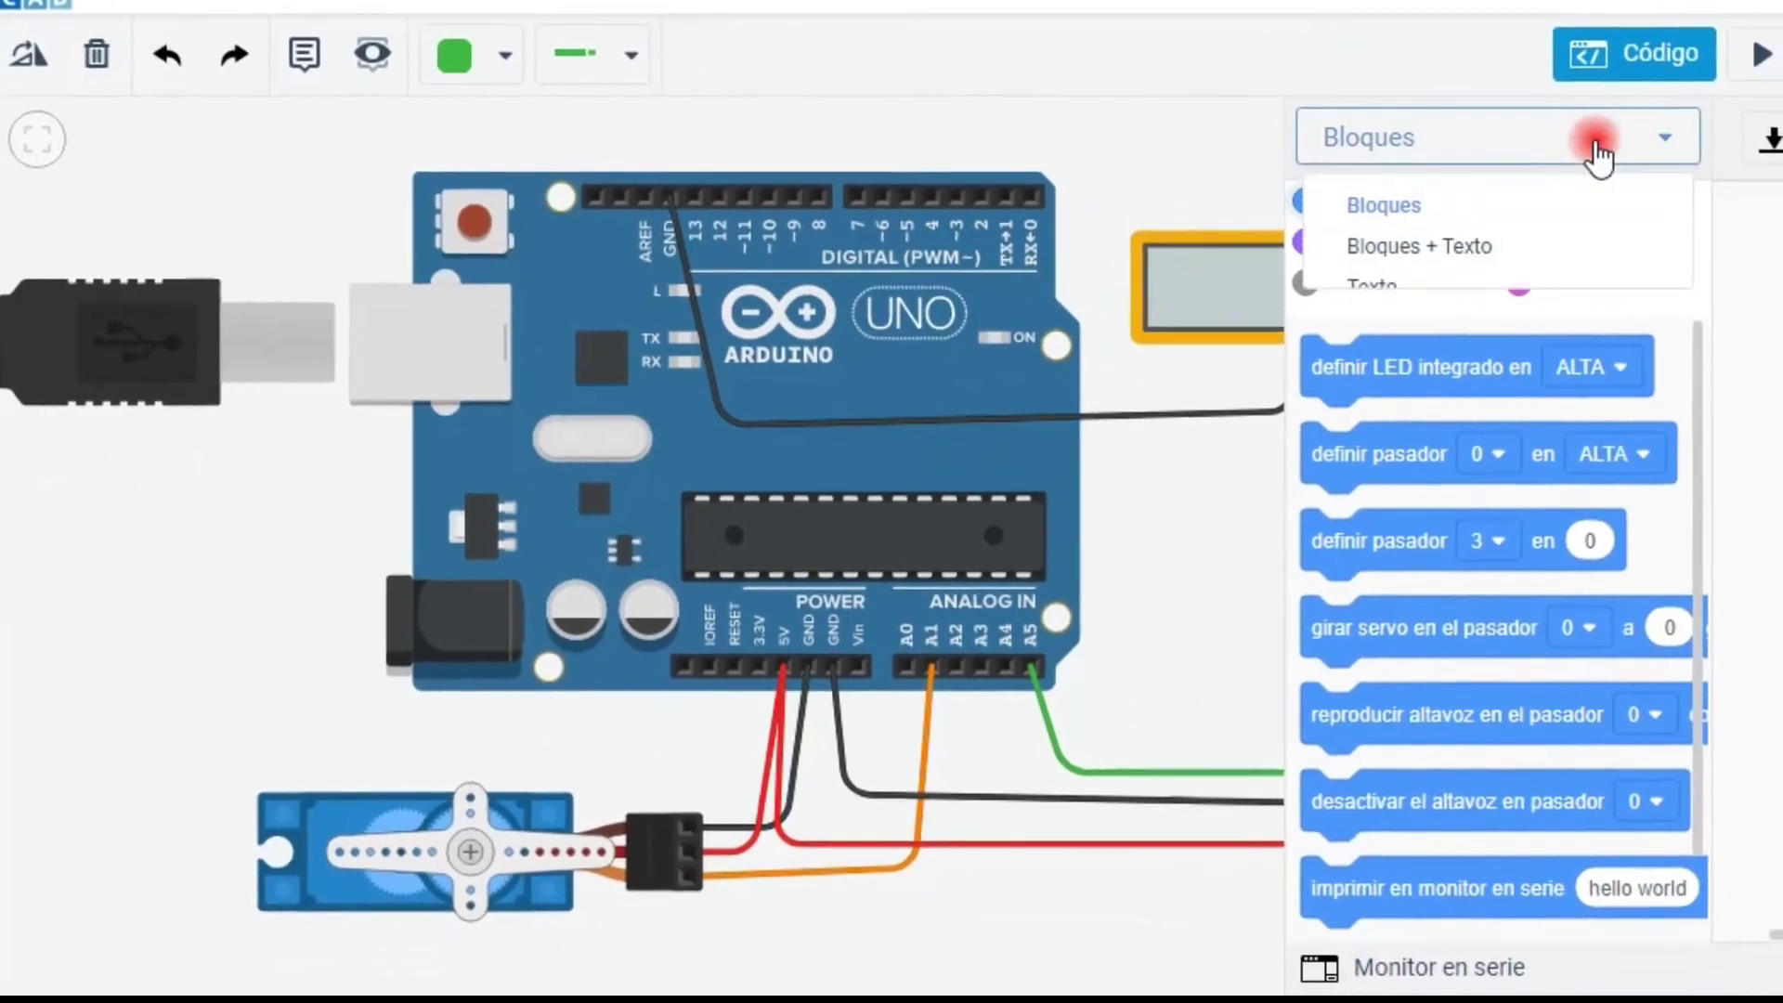
pyautogui.click(1374, 286)
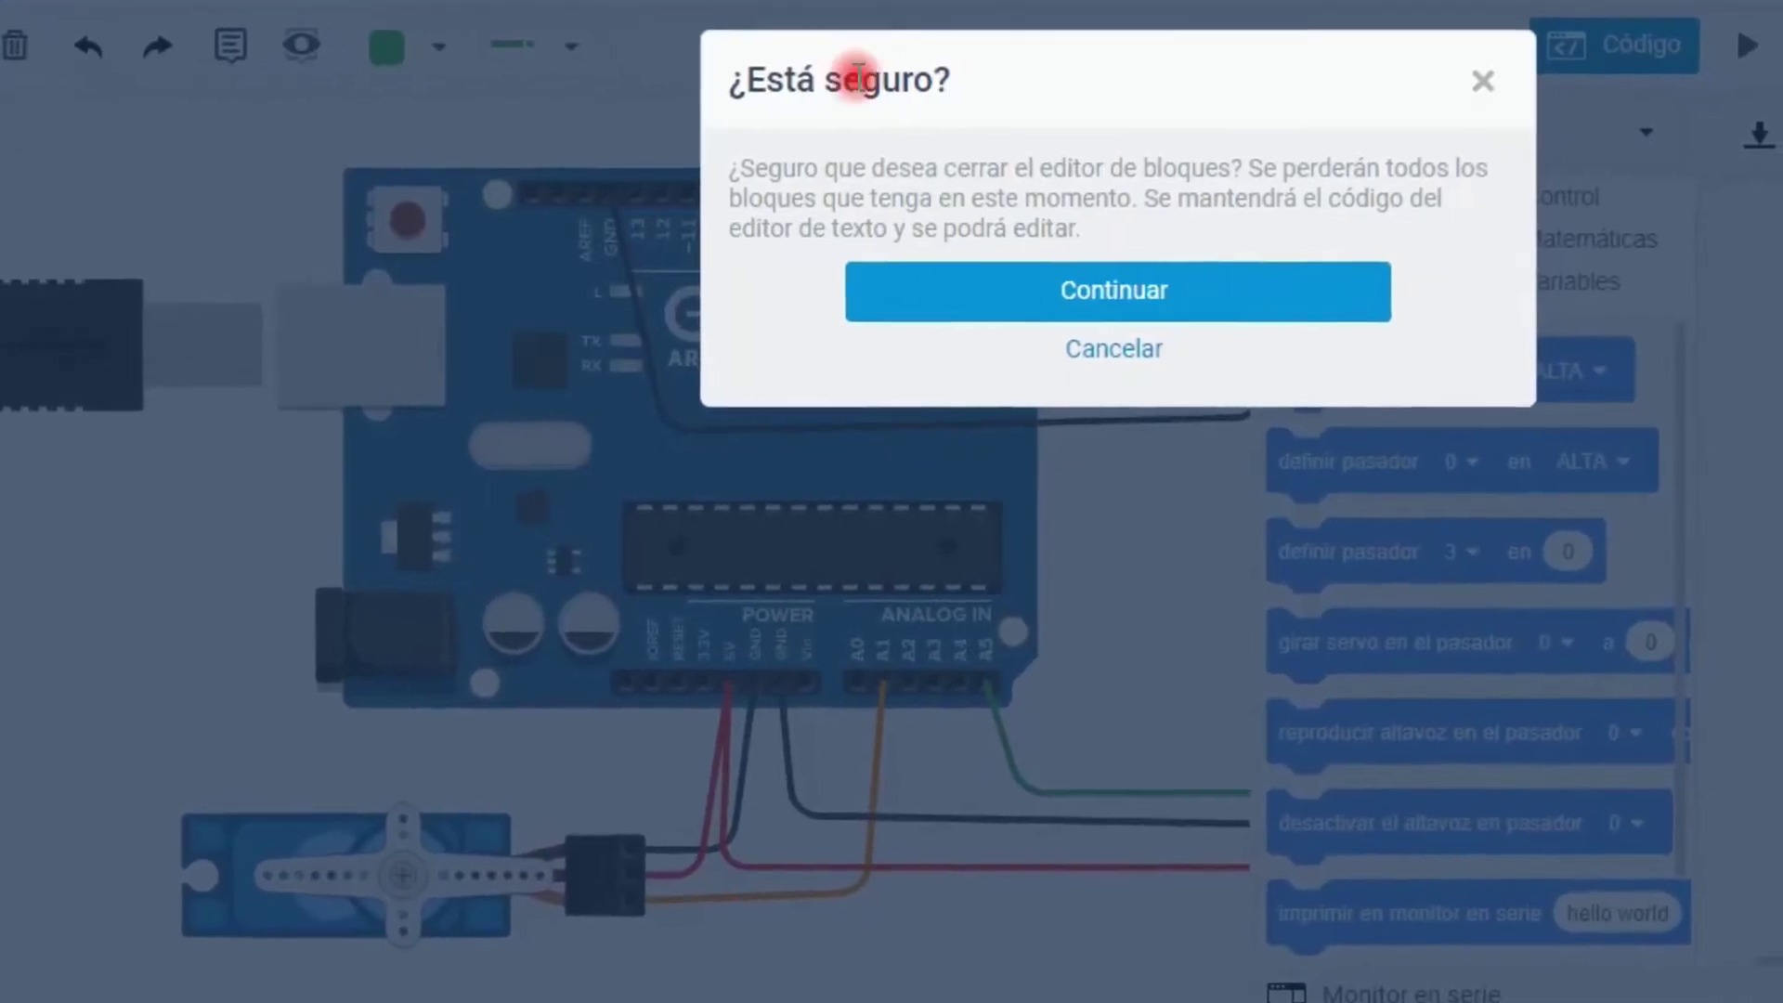
pyautogui.click(1200, 302)
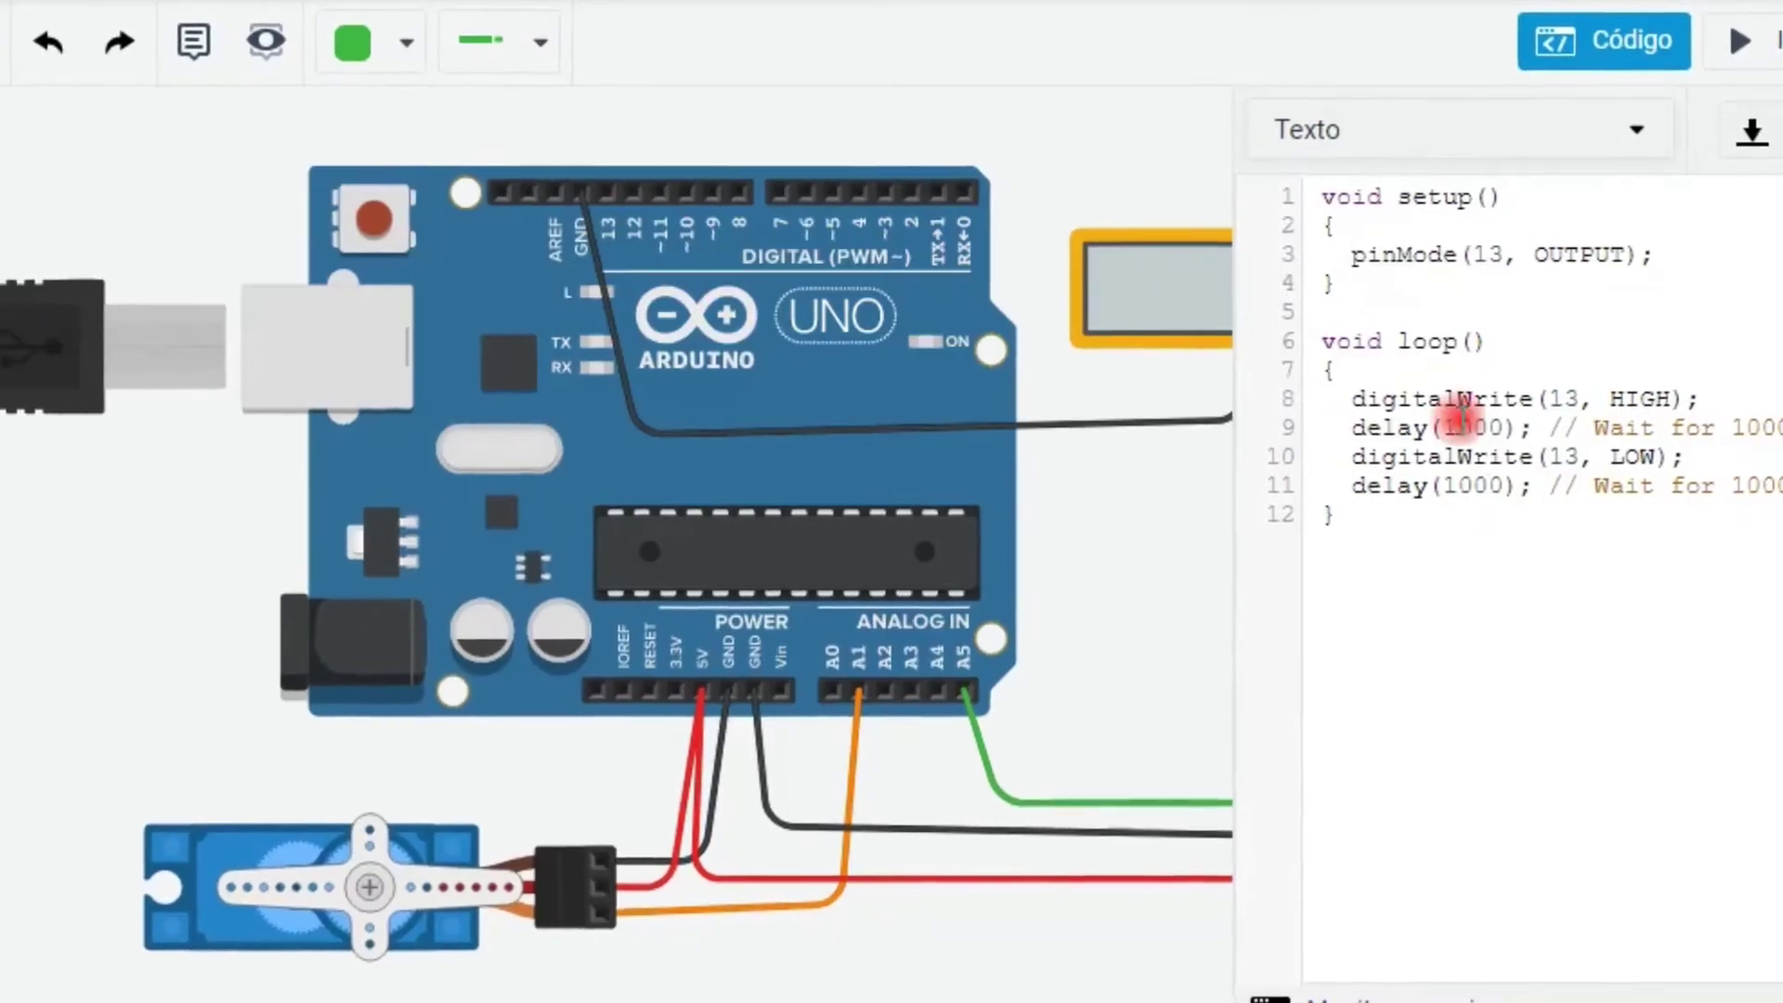